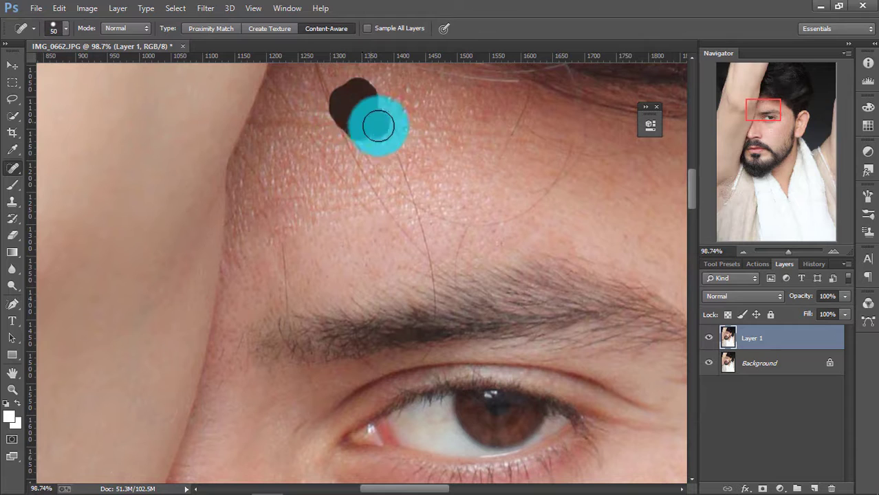
- Remove the stray hairs on the forehead above the eyebrow with the Spot Healing Brush
left_click_drag(378, 125, 378, 126)
left_click(12, 388)
right_click(138, 362)
left_click(143, 365)
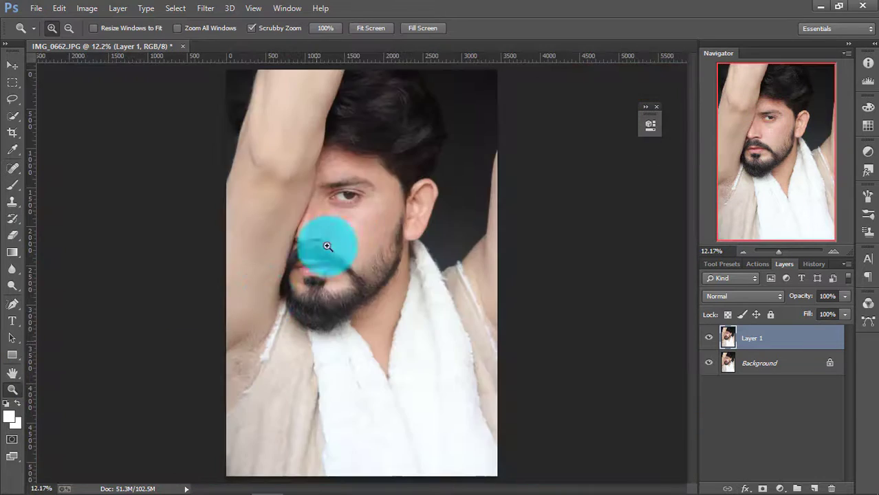
- Heal the blemishes on the side of the nose and the cheek below the eye with the Spot Healing Brush
left_click(414, 273)
left_click(295, 226)
left_click(12, 168)
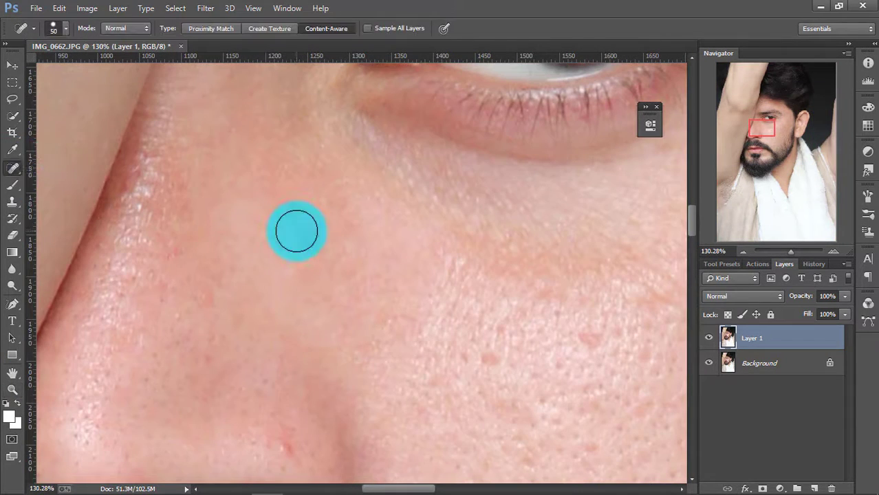
left_click(12, 388)
right_click(204, 373)
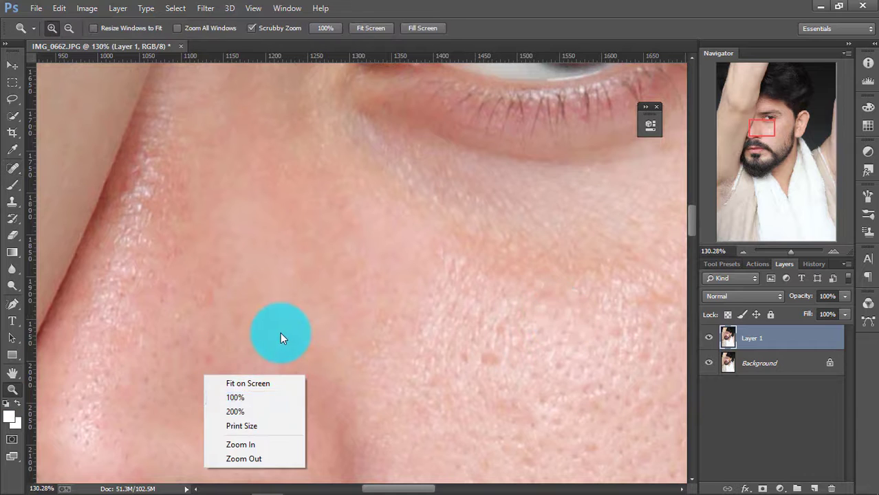
key("Escape")
left_click(12, 168)
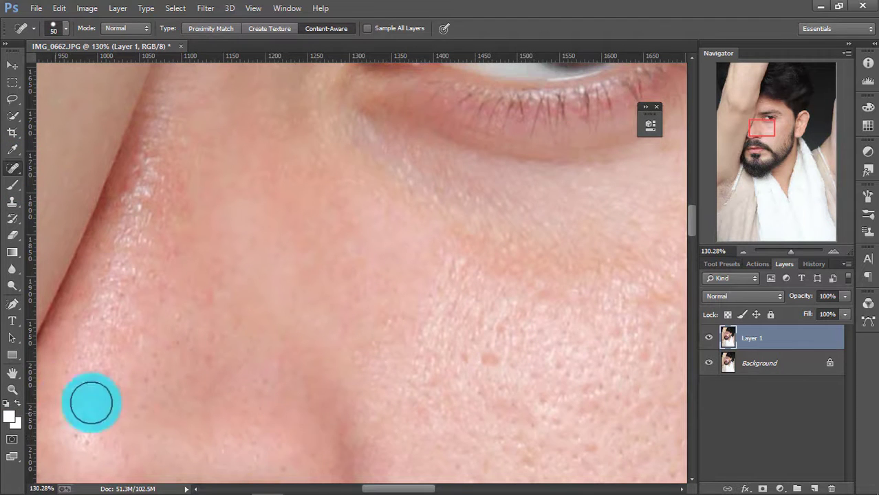
- Clean up the remaining small spots on the nose with the Spot Healing Brush and return to the full image
key("z")
key("ctrl+0")
left_click_drag(346, 280, 341, 211)
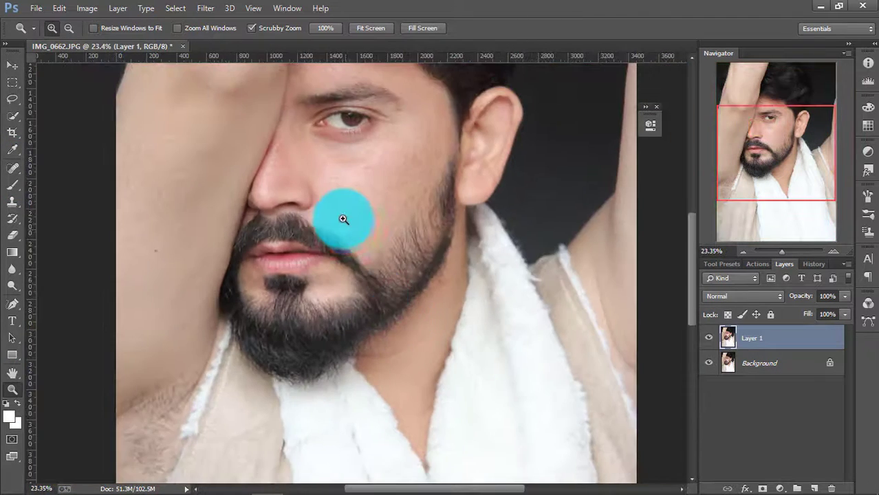
right_click(343, 220)
left_click(256, 113)
left_click_drag(274, 148, 339, 294)
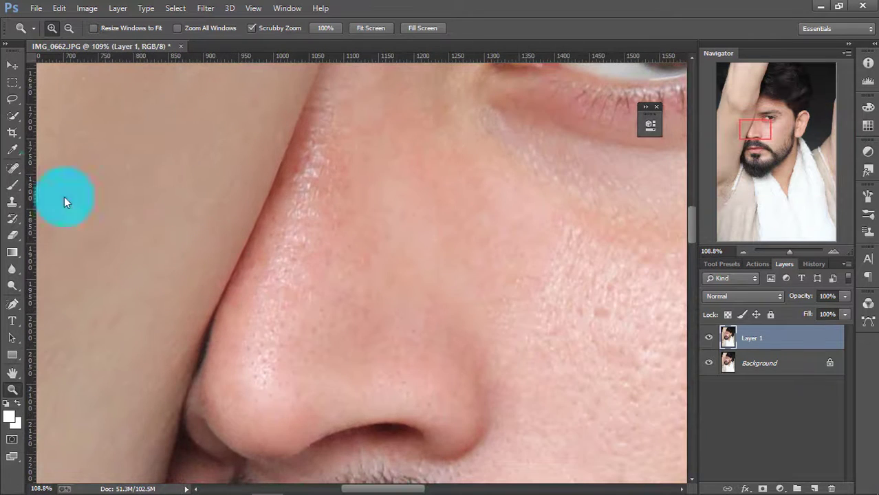
left_click(12, 168)
left_click(12, 389)
right_click(290, 334)
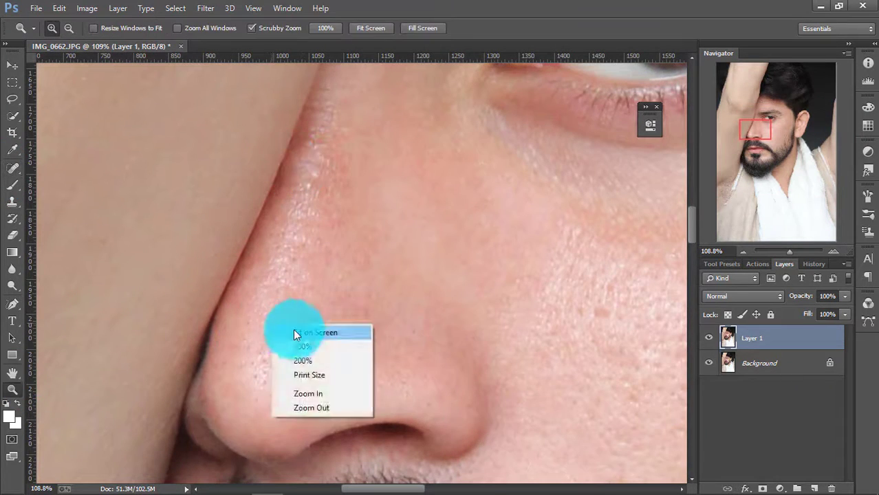
left_click(311, 335)
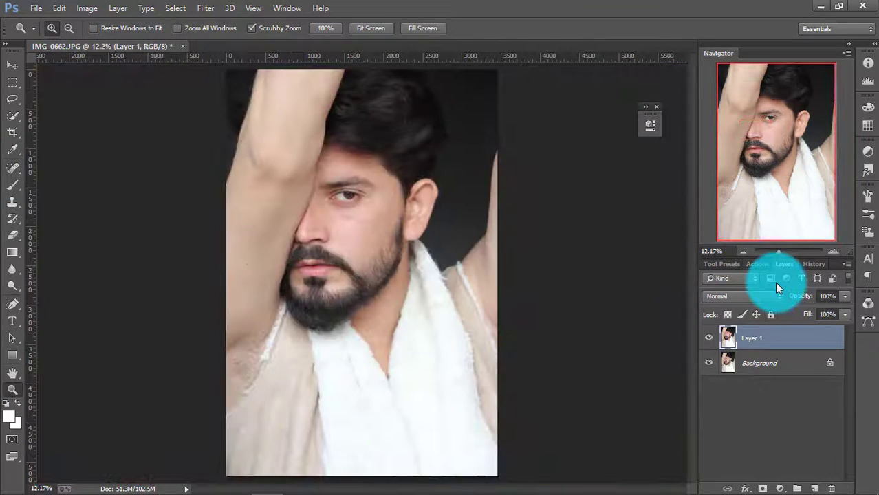
- Play the Retouching action and apply its first Camera Raw pass with a lowered exposure
left_click(205, 8)
mouse_move(263, 10)
left_click(318, 64)
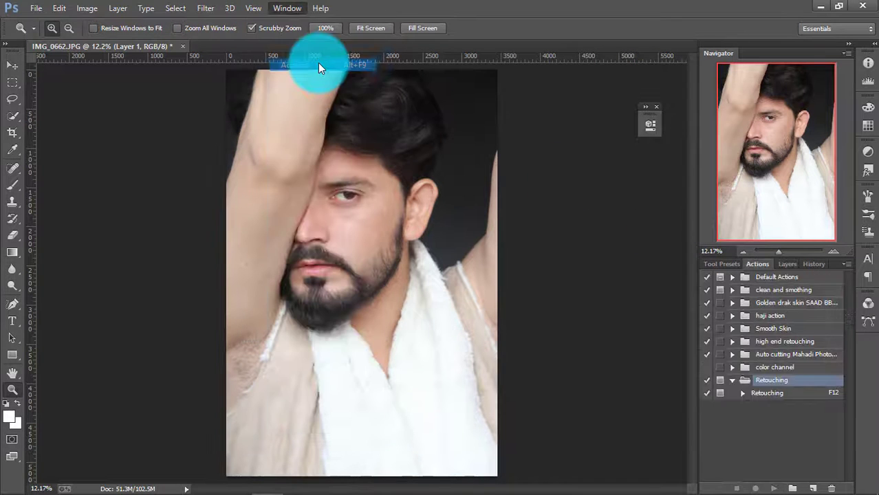
left_click(775, 488)
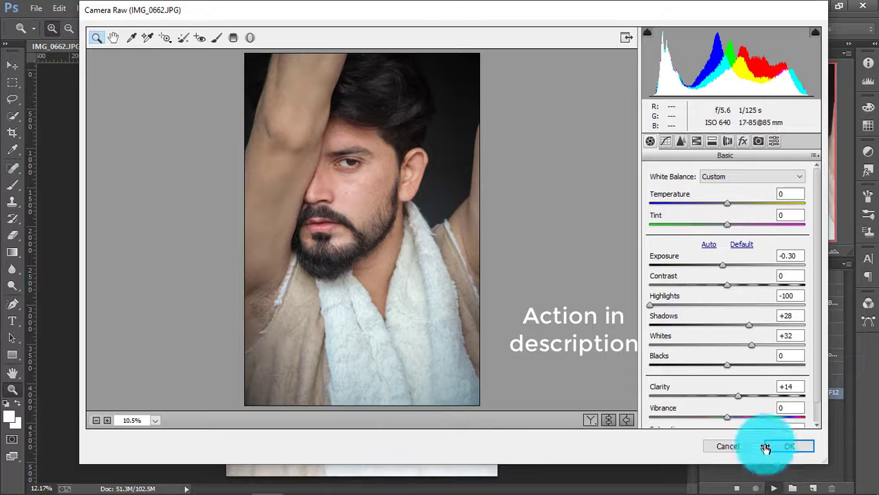
left_click_drag(718, 271, 714, 268)
left_click(777, 448)
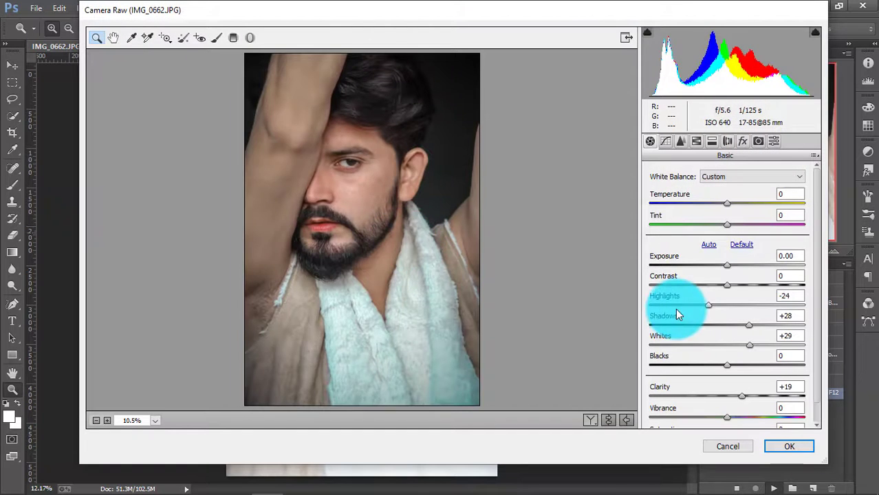
- In the second Camera Raw pass, set Highlights to -100, Reds saturation to +70 and Oranges saturation to -8, and apply it
left_click_drag(677, 314, 636, 313)
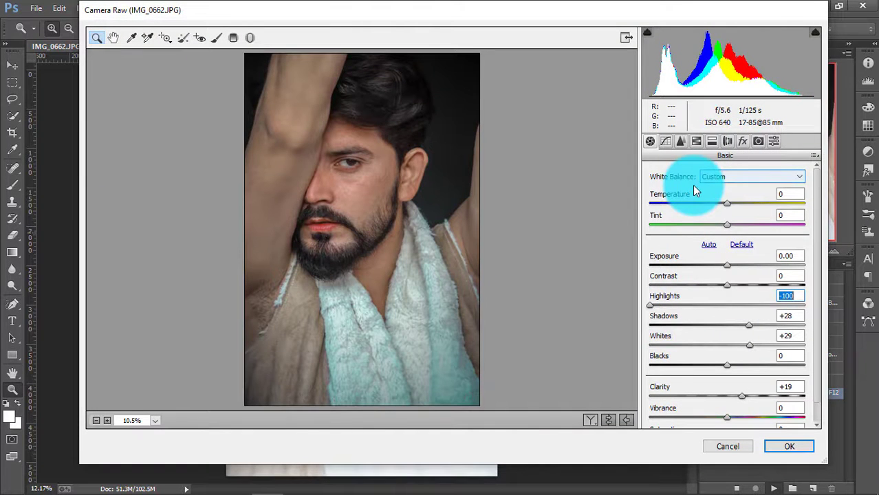
left_click(696, 141)
left_click_drag(753, 234, 794, 238)
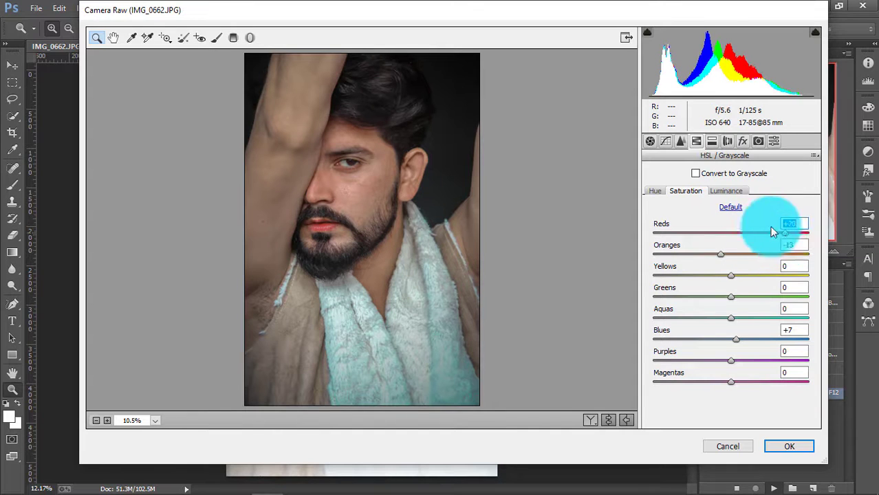
left_click(714, 192)
left_click(656, 191)
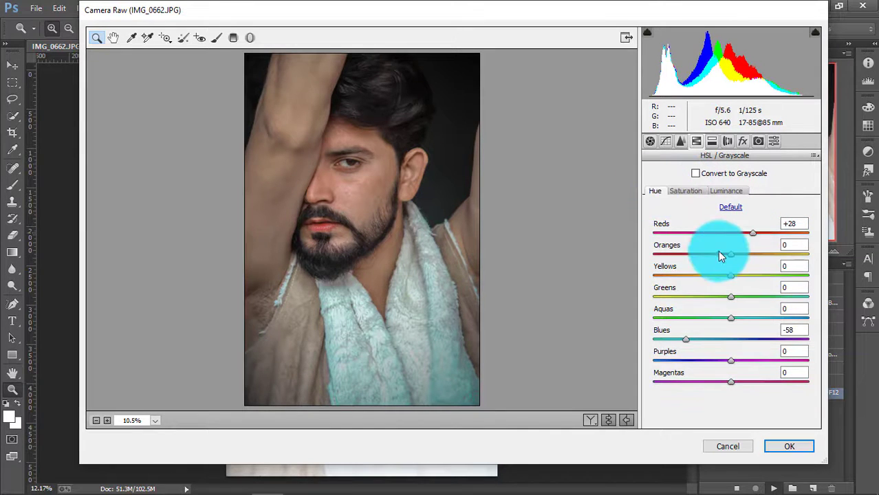
left_click(688, 191)
mouse_move(730, 254)
left_mouse_down()
mouse_move(708, 259)
mouse_move(723, 255)
left_mouse_up()
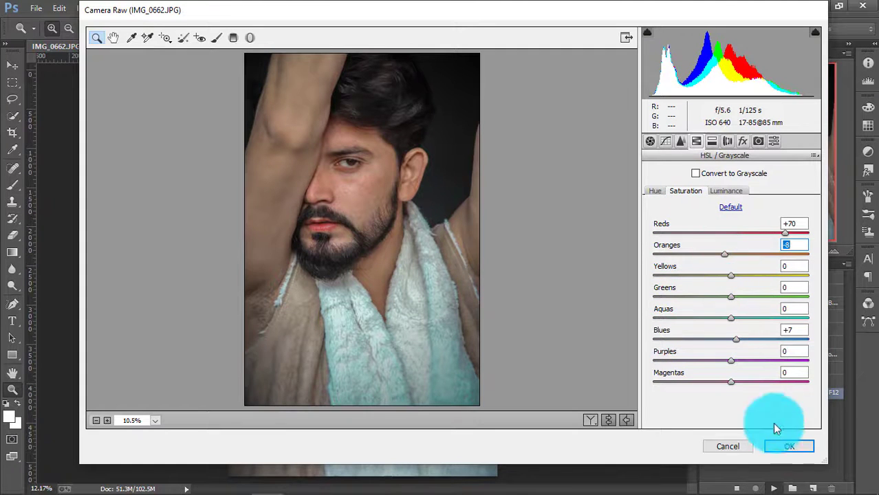
left_click(781, 447)
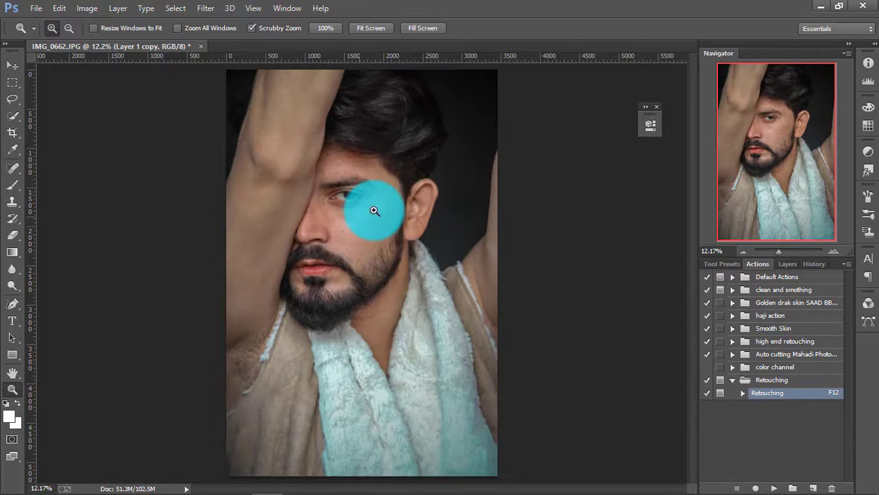
- Compare the face with Layer 1 copy hidden and shown, and merge that copy down into Layer 1
left_click_drag(372, 206, 455, 330)
left_click(783, 266)
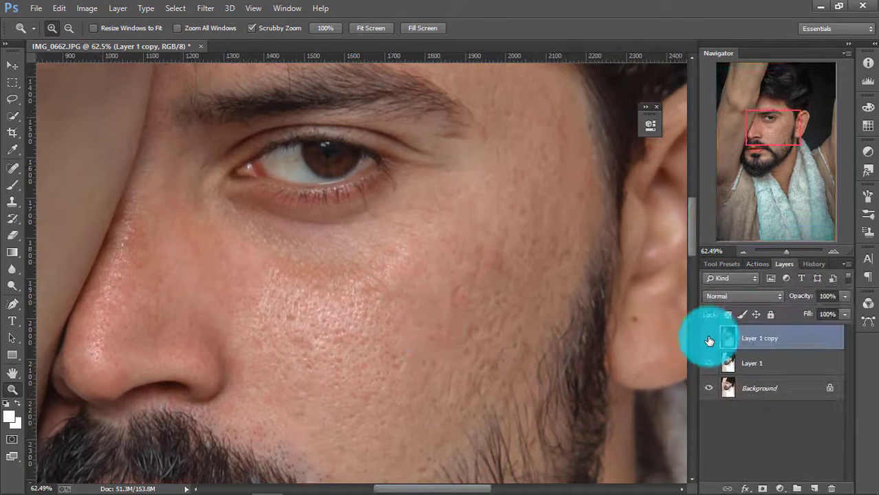
left_click(704, 337)
left_click(704, 338)
right_click(729, 336)
left_click(517, 395)
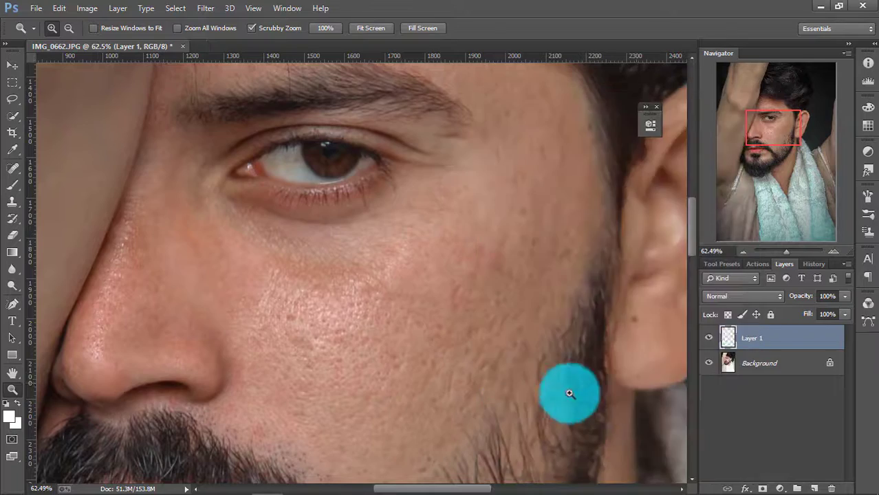
left_click(708, 337)
left_click(709, 337)
right_click(379, 218)
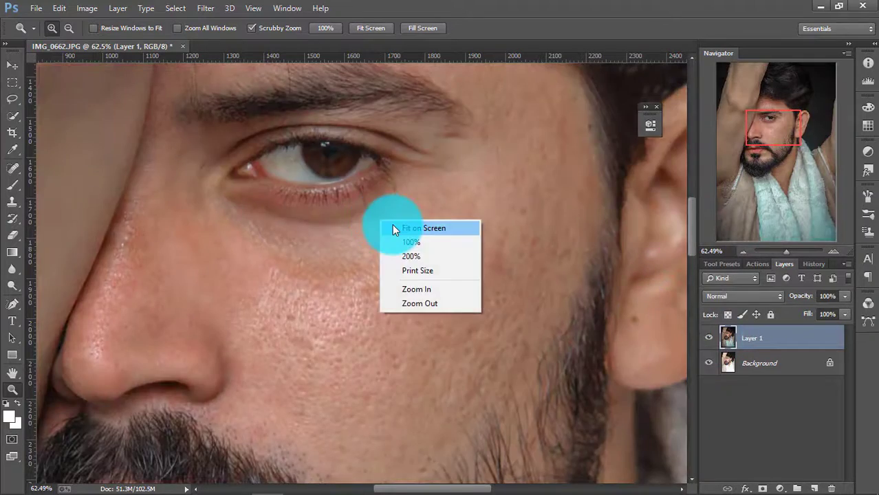
left_click(395, 226)
left_click_drag(412, 255, 435, 299)
right_click(416, 242)
left_click(440, 244)
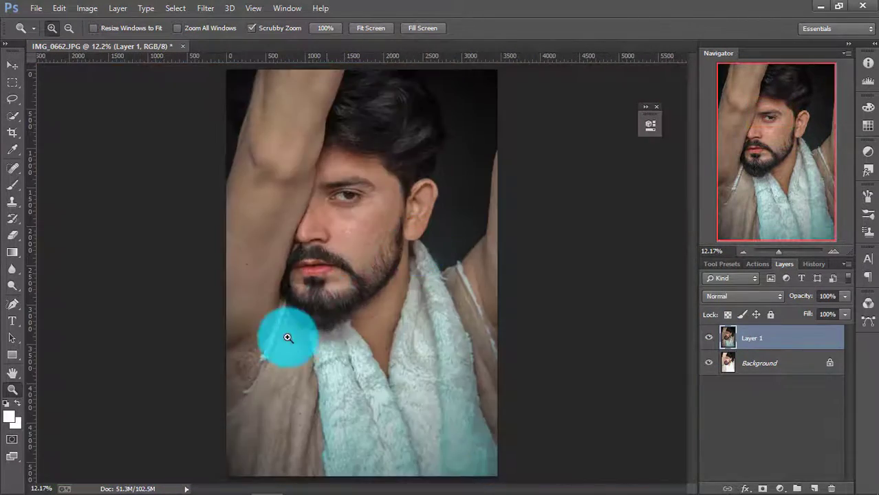
left_click_drag(288, 338, 447, 138)
left_click(480, 129)
- Duplicate Layer 1 and brighten the lower arc of the iris using the Dodge tool on Midtones at 52% exposure
left_click_drag(352, 190, 440, 334)
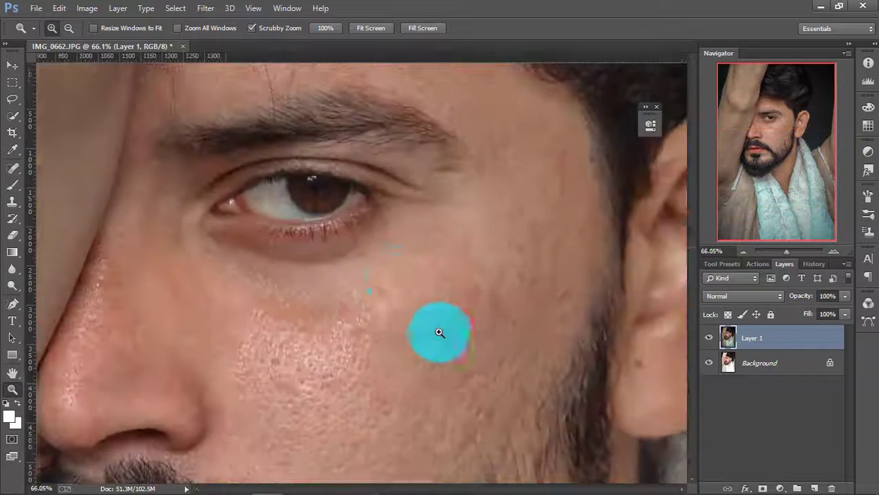
left_click_drag(337, 210, 341, 237)
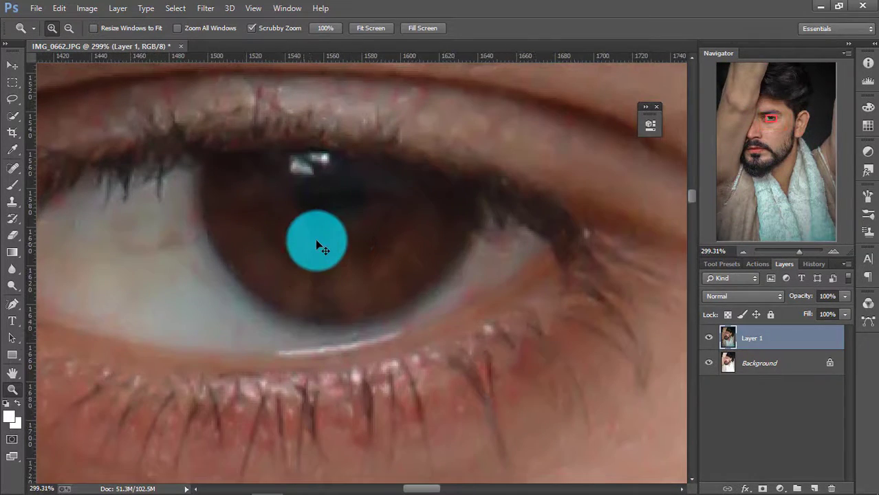
key("ctrl+j")
left_click(13, 289)
left_click(231, 190)
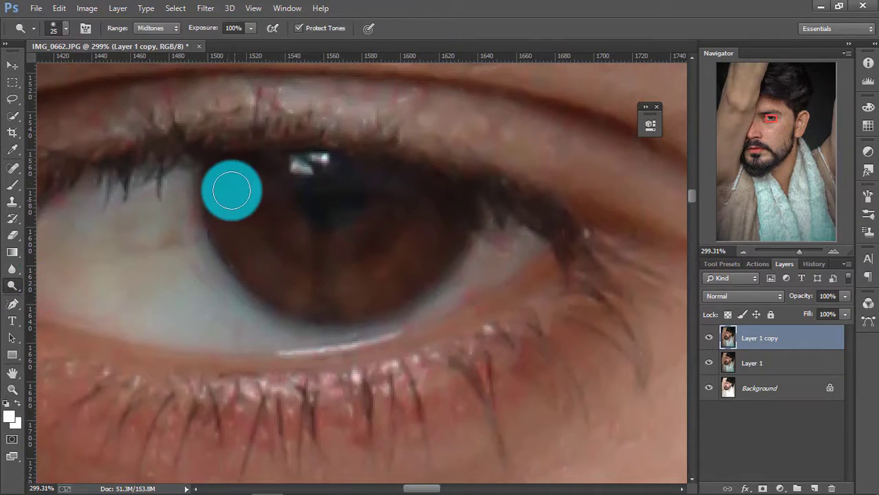
mouse_move(231, 191)
left_mouse_down()
mouse_move(233, 218)
mouse_move(250, 248)
mouse_move(302, 276)
mouse_move(363, 280)
mouse_move(422, 240)
mouse_move(340, 160)
left_mouse_up()
left_click_drag(211, 24, 173, 28)
left_click(221, 139)
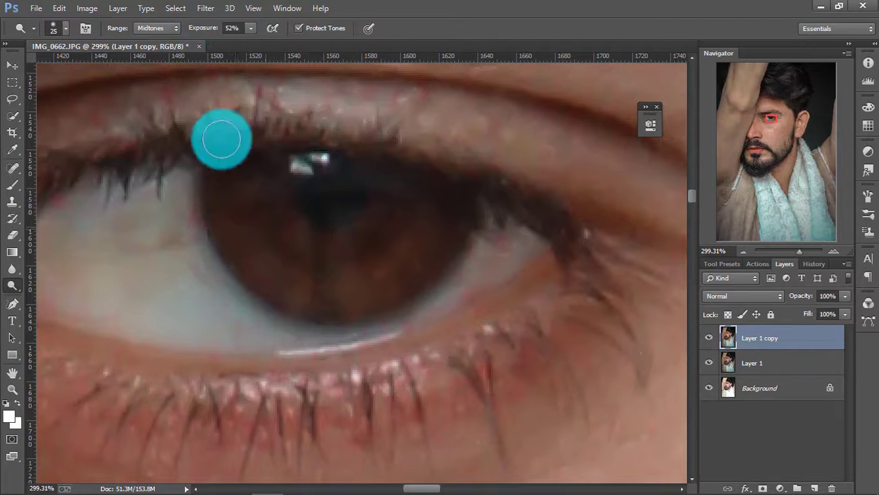
mouse_move(222, 139)
left_mouse_down()
mouse_move(257, 251)
mouse_move(416, 220)
mouse_move(257, 228)
mouse_move(300, 279)
mouse_move(424, 220)
mouse_move(243, 232)
mouse_move(350, 278)
mouse_move(39, 371)
left_mouse_up()
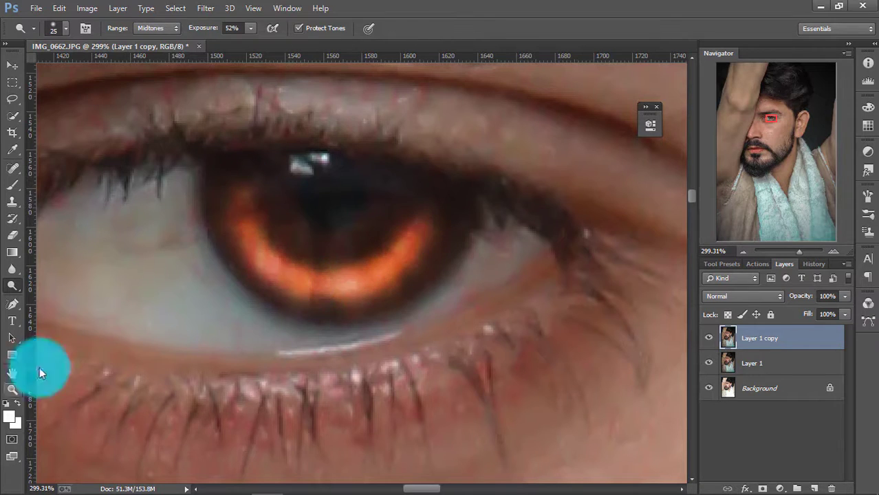
- Dodge the iris ring again along both sides and compare it with Layer 1 copy hidden and shown
left_click(13, 390)
key("ctrl+0")
left_click_drag(339, 286, 394, 310)
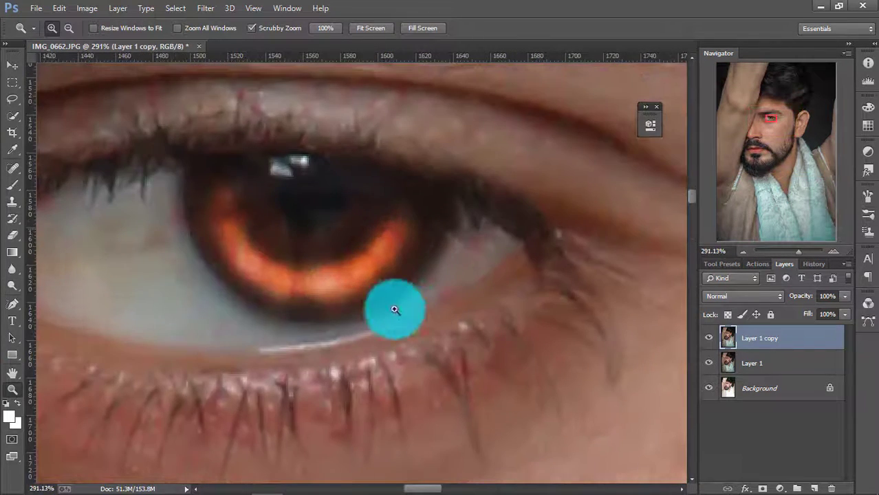
key("o")
left_click(225, 210)
mouse_move(225, 215)
left_mouse_down()
mouse_move(237, 179)
mouse_move(402, 218)
mouse_move(405, 228)
mouse_move(435, 207)
left_mouse_up()
left_click(708, 337)
left_click(708, 338)
- Add a black mask to Layer 1 copy and paint the glowing iris ring back in with a white brush
left_click(762, 488, "alt")
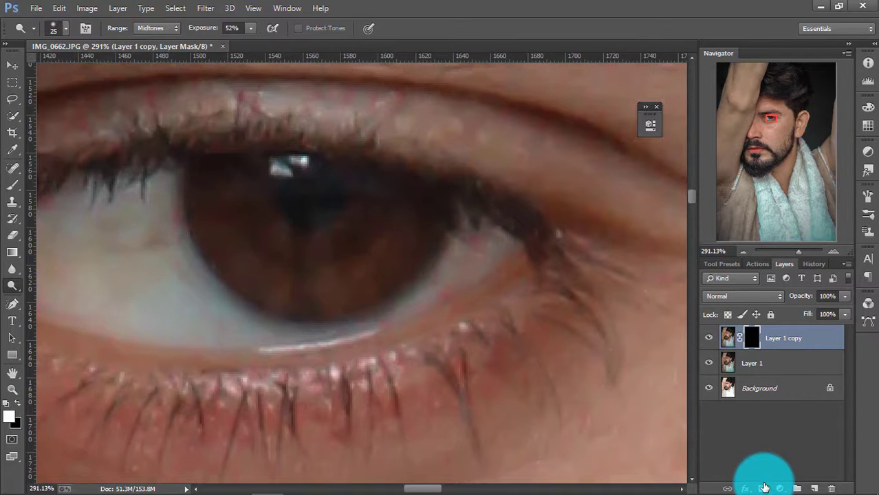
left_click(14, 187)
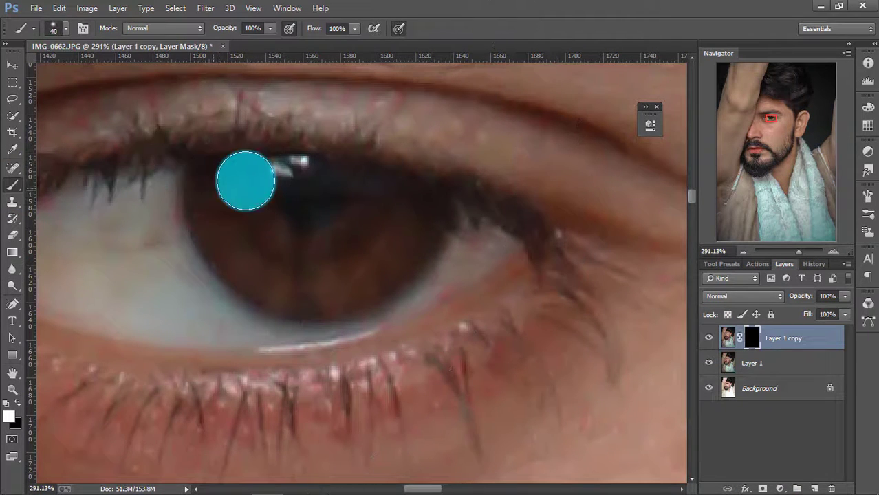
key("bracketright")
mouse_move(245, 181)
left_mouse_down()
mouse_move(226, 215)
mouse_move(259, 270)
mouse_move(342, 286)
mouse_move(404, 235)
mouse_move(426, 206)
left_mouse_up()
left_click(779, 487)
left_click(804, 350)
left_click(608, 120)
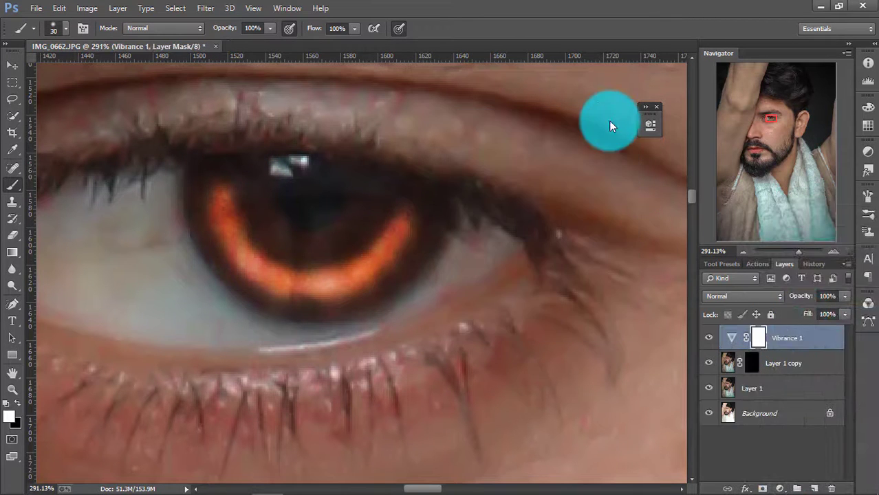
key("ctrl+z")
- Add a Hue/Saturation adjustment clipped to Layer 1 copy with Hue -180, Saturation +5 and Lightness +12
left_click(779, 487)
left_click(801, 325)
left_click_drag(539, 204, 510, 230)
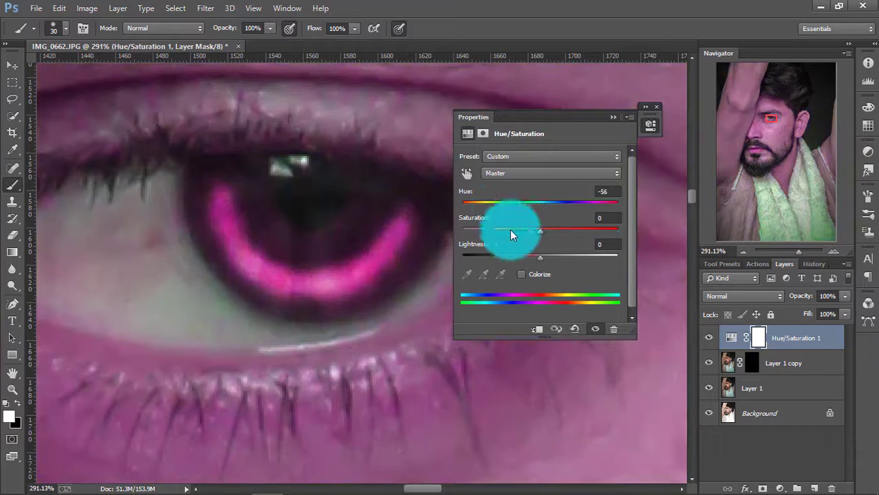
key("z")
left_click_drag(289, 356, 398, 245)
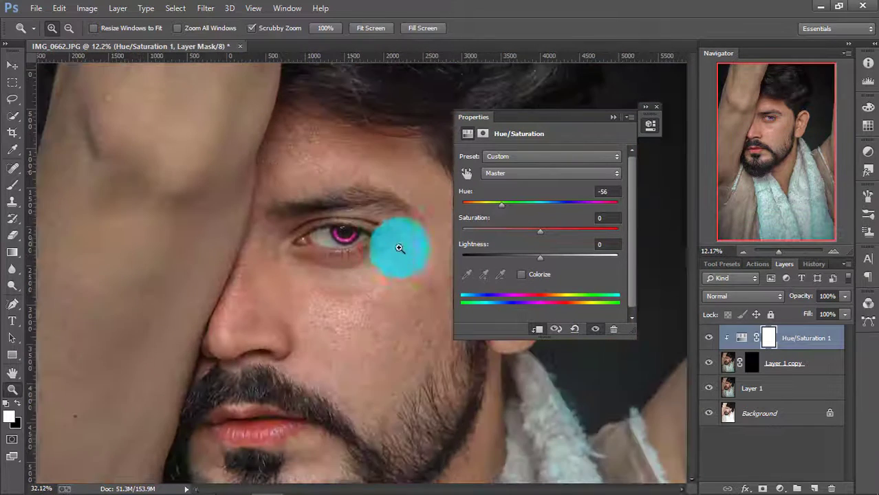
left_click_drag(501, 204, 472, 203)
left_click_drag(630, 201, 451, 200)
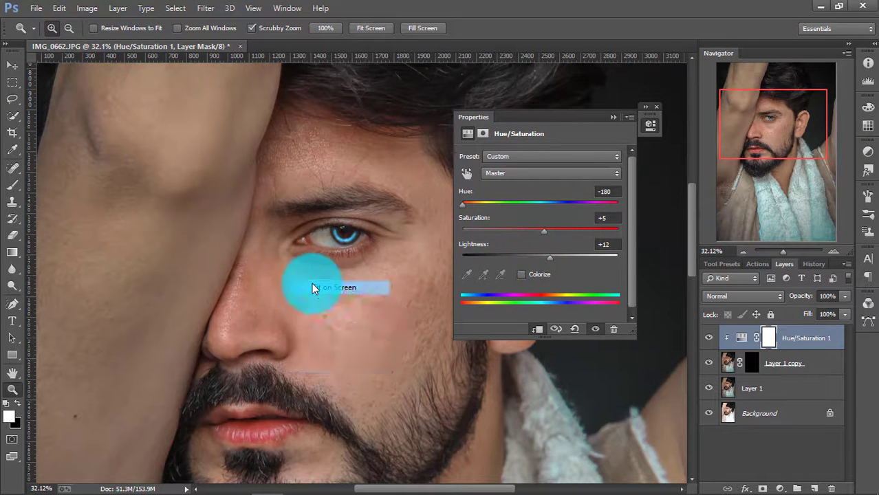
- Merge the Hue/Saturation adjustment down into the masked Layer 1 copy
left_click_drag(313, 283, 386, 239)
left_click(797, 344)
key("Delete")
left_click(612, 117)
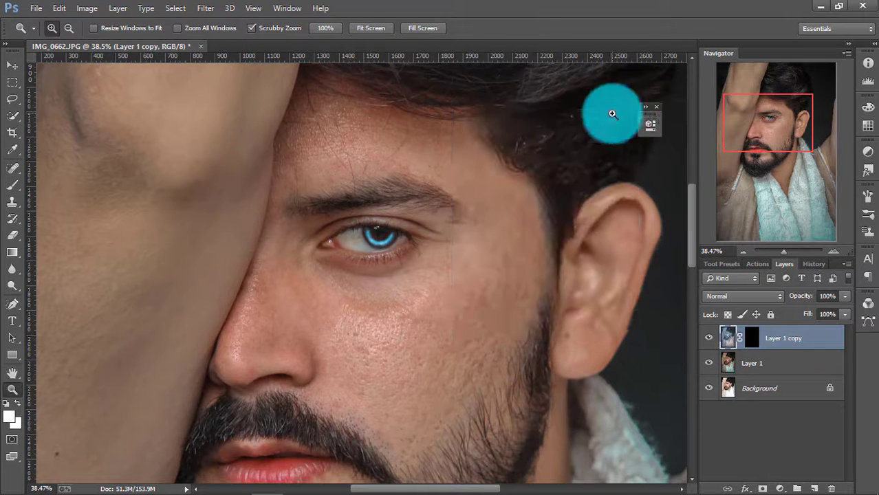
- Reduce the glowing iris layer's opacity to 37% and merge it down into Layer 1
left_click_drag(805, 299, 774, 296)
right_click(389, 271)
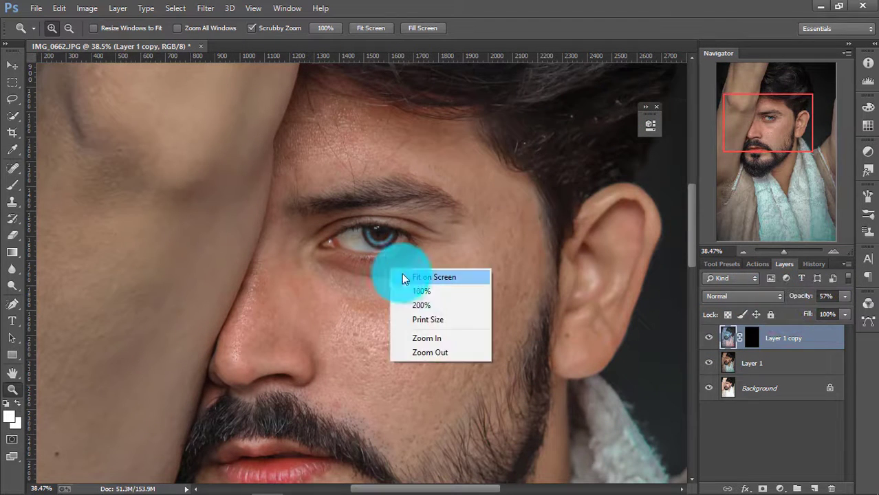
left_click(412, 274)
right_click(773, 337)
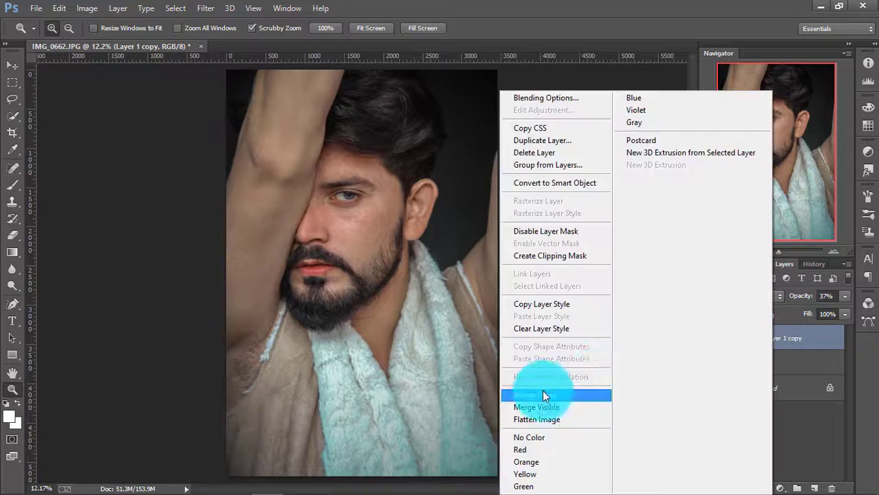
left_click(542, 392)
- Duplicate Layer 1
left_click(412, 255)
left_click(310, 247)
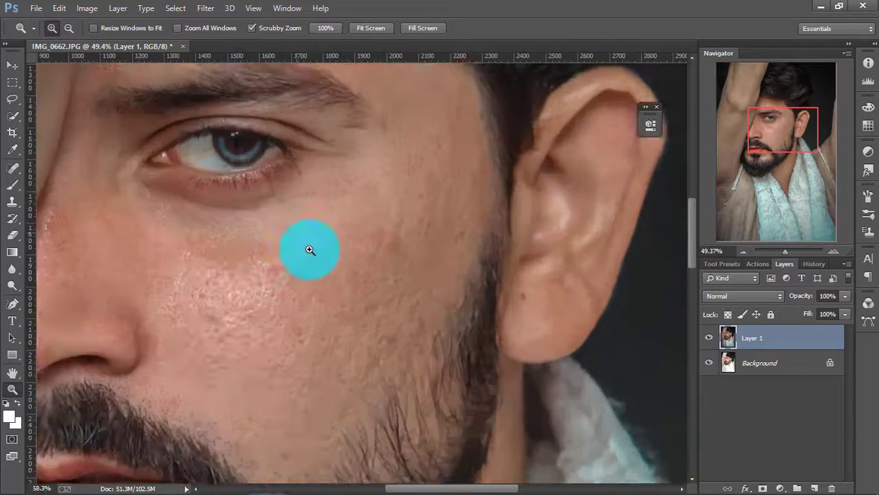
key("ctrl+j")
- Brighten the nose bridge and the cheek below the eye with the Dodge tool on Midtones at 8% exposure
right_click(356, 239)
right_click(379, 232)
left_click(380, 237)
left_click(203, 165)
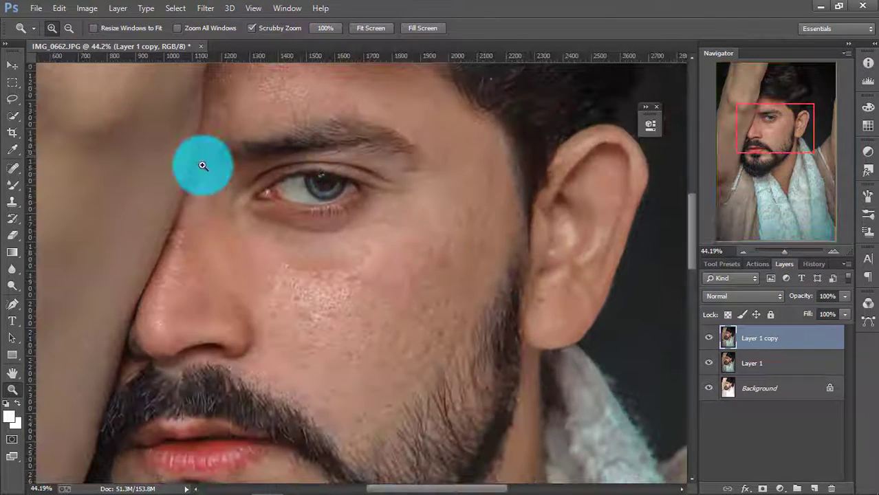
key("o")
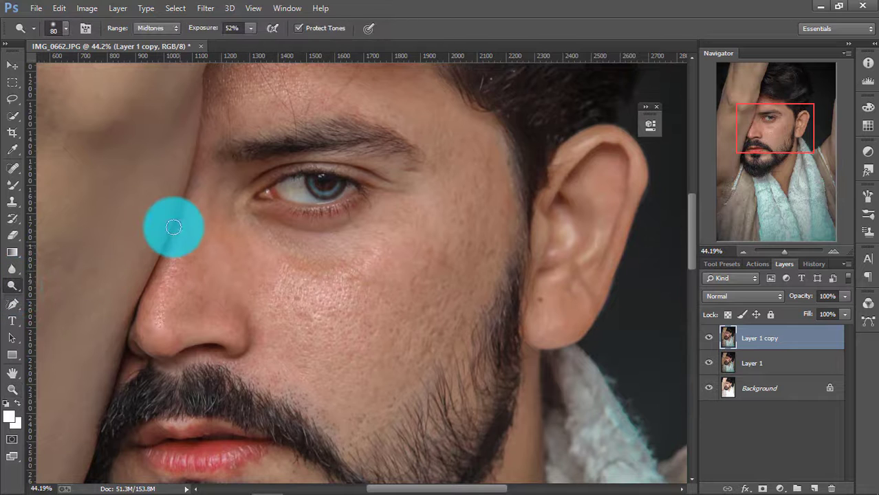
left_click_drag(178, 30, 176, 30)
key("bracketleft")
key("bracketleft")
mouse_move(180, 231)
left_mouse_down()
mouse_move(152, 323)
mouse_move(181, 219)
mouse_move(164, 263)
left_mouse_up()
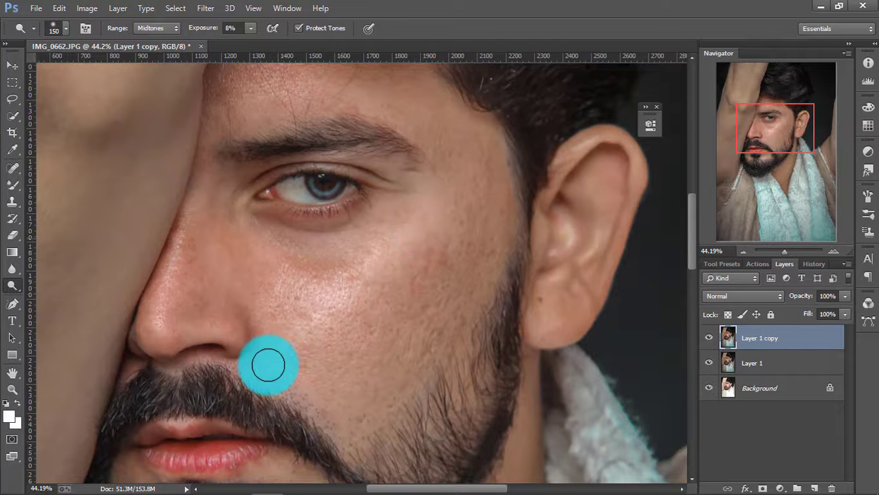
left_click_drag(296, 209, 318, 209)
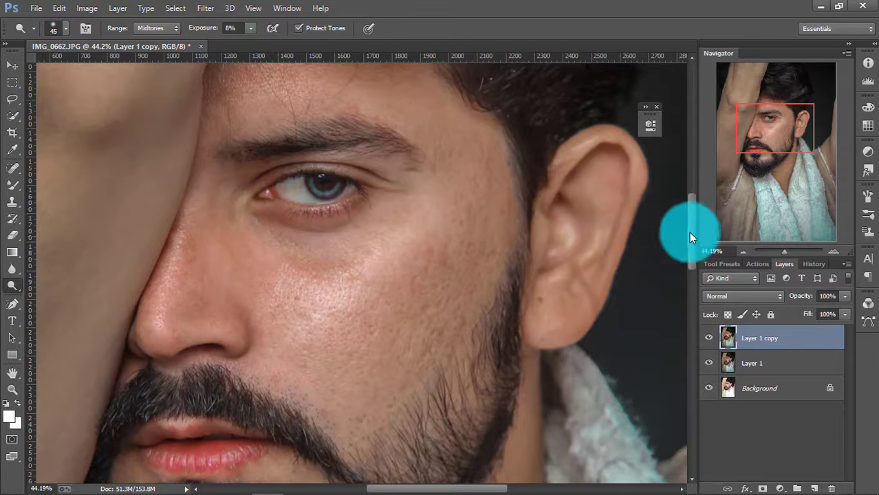
- Dodge the highlights along the lips with a smaller brush
left_click_drag(688, 232, 689, 237)
key("bracketleft")
left_click(164, 418)
mouse_move(187, 429)
left_mouse_down()
mouse_move(241, 421)
mouse_move(161, 421)
mouse_move(245, 412)
left_mouse_up()
- Dodge the forehead above the eyebrow and the side of the nose with an 80 px brush at 8% exposure
key("z")
mouse_move(413, 303)
left_mouse_down()
mouse_move(359, 151)
mouse_move(372, 142)
mouse_move(387, 156)
left_mouse_up()
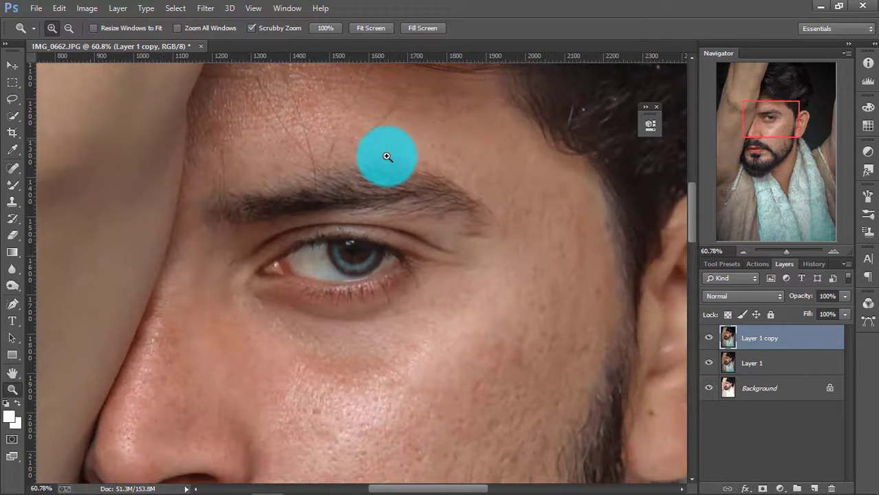
key("o")
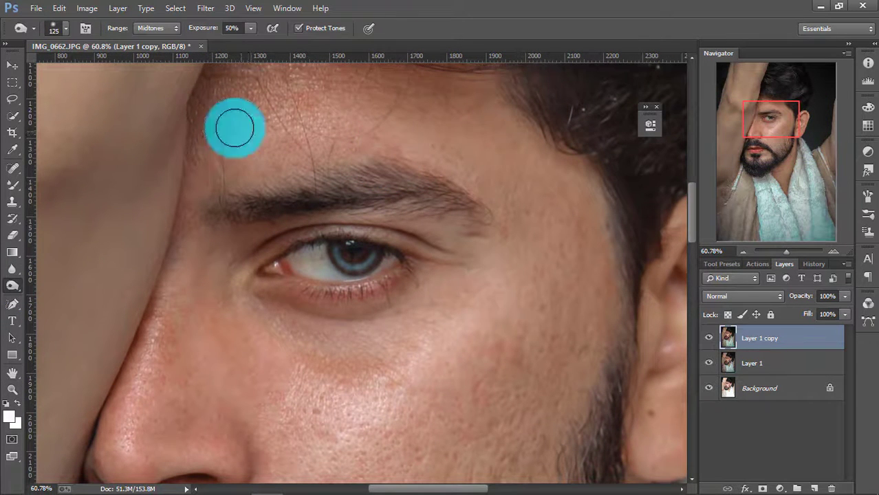
mouse_move(235, 128)
left_mouse_down()
mouse_move(394, 116)
mouse_move(206, 132)
left_mouse_up()
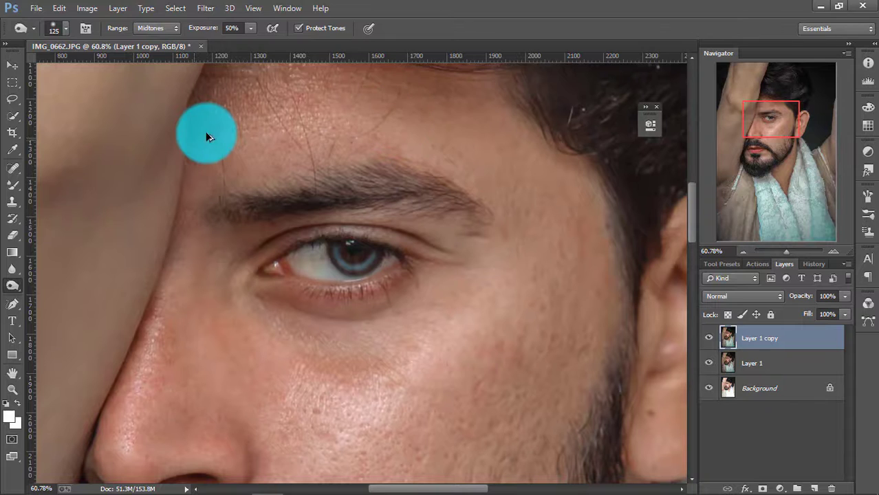
left_click_drag(15, 291, 68, 283)
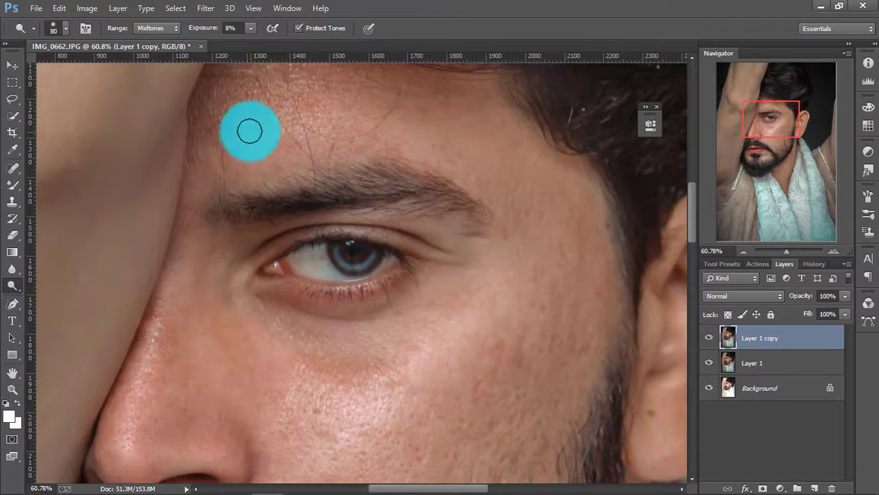
mouse_move(250, 132)
left_mouse_down()
mouse_move(369, 125)
mouse_move(291, 283)
mouse_move(386, 281)
mouse_move(309, 259)
mouse_move(328, 265)
mouse_move(317, 259)
mouse_move(190, 245)
mouse_move(136, 341)
left_mouse_up()
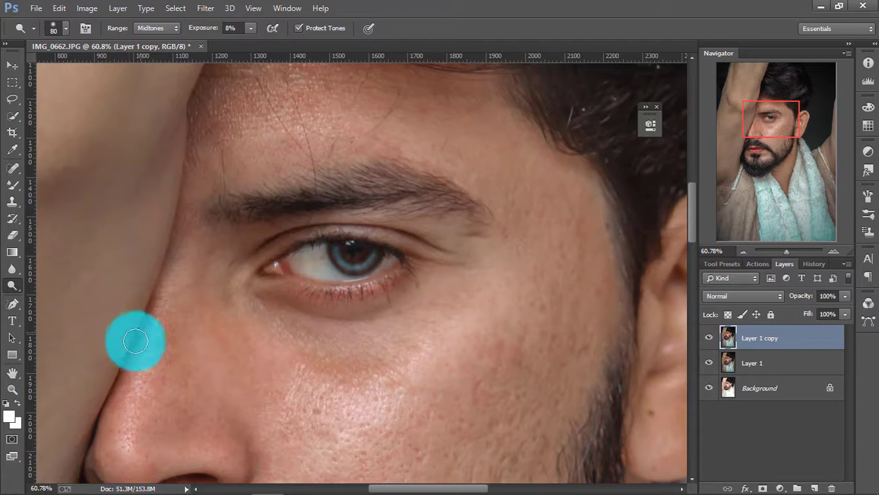
- Set the dodged Layer 1 copy's opacity to 64% and merge it down into Layer 1
left_click(15, 390)
right_click(368, 306)
left_click(392, 310)
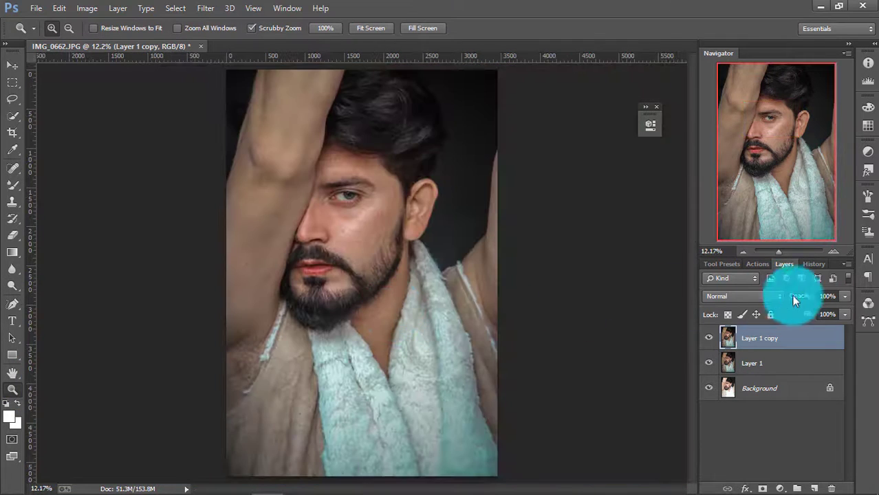
left_click(709, 337)
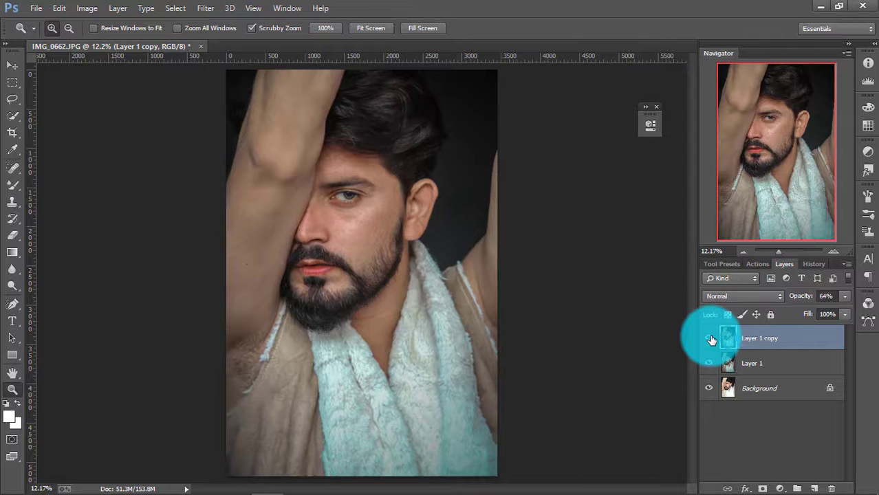
left_click(768, 340)
right_click(768, 340)
left_click(565, 399)
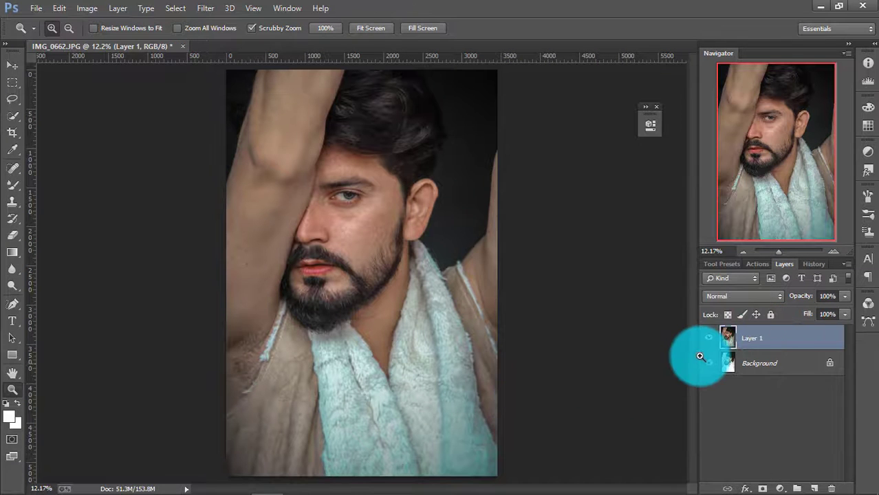
- Compare the portrait with Layer 1 hidden and shown, and duplicate Layer 1
left_click(708, 338)
left_click(709, 338)
key("ctrl+j")
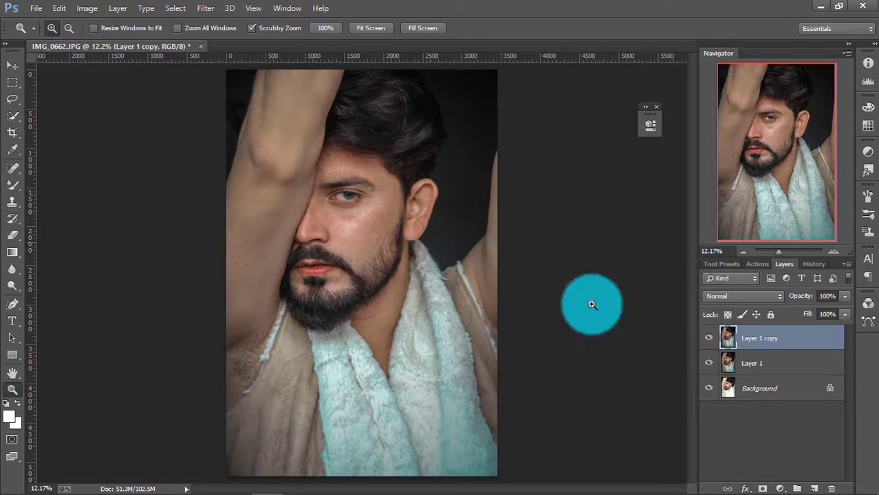
- Smooth the temple and the outer cheek beside the eye with a 150 px Moist Mixer Brush at Wet 10%, Load 5%, Mix 50%, Flow 51%
left_click_drag(364, 248, 396, 298)
right_click(367, 196)
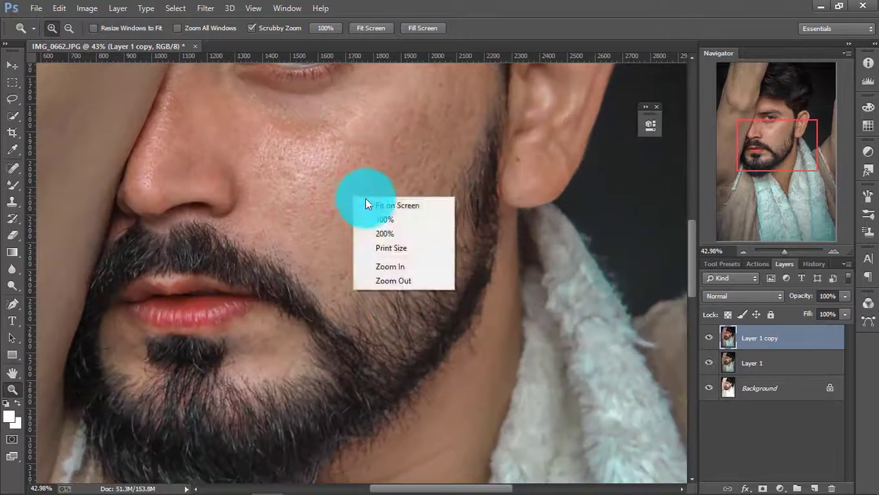
left_click(373, 202)
left_click_drag(373, 202, 422, 255)
left_click_drag(238, 109, 696, 195)
left_click(12, 185)
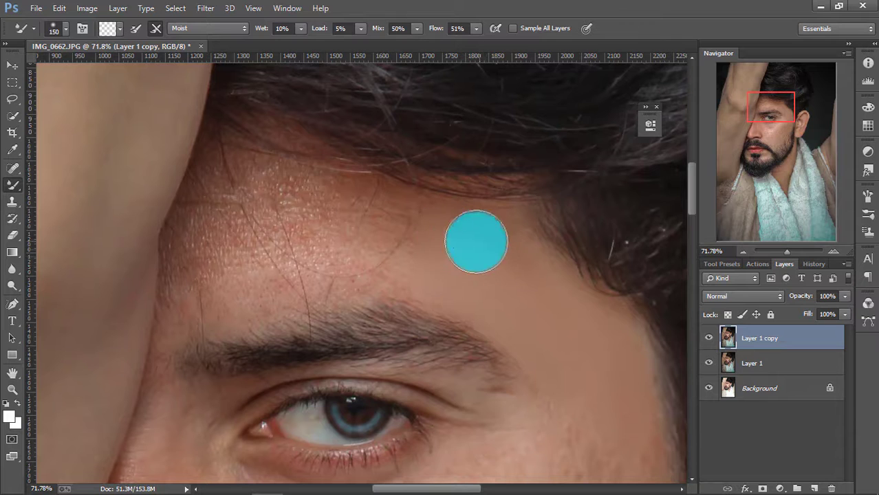
scroll(691, 191, "down", 5)
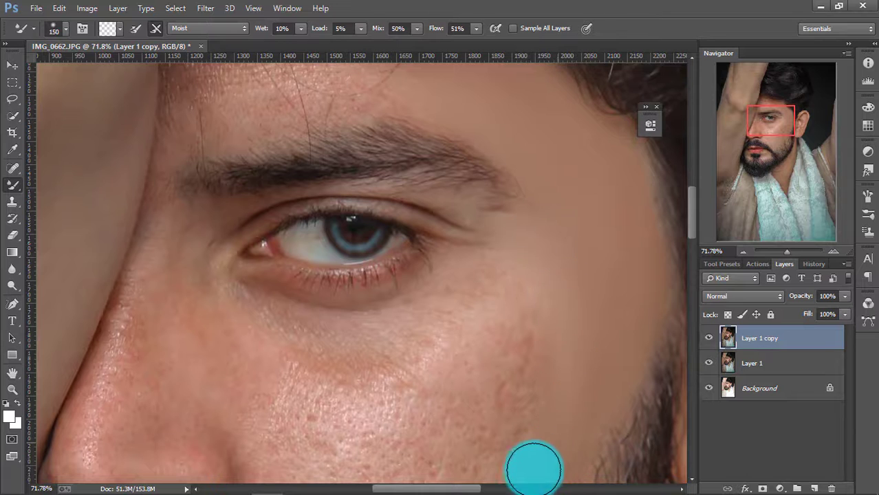
mouse_move(533, 470)
left_mouse_down()
mouse_move(548, 343)
mouse_move(569, 375)
mouse_move(526, 300)
left_mouse_up()
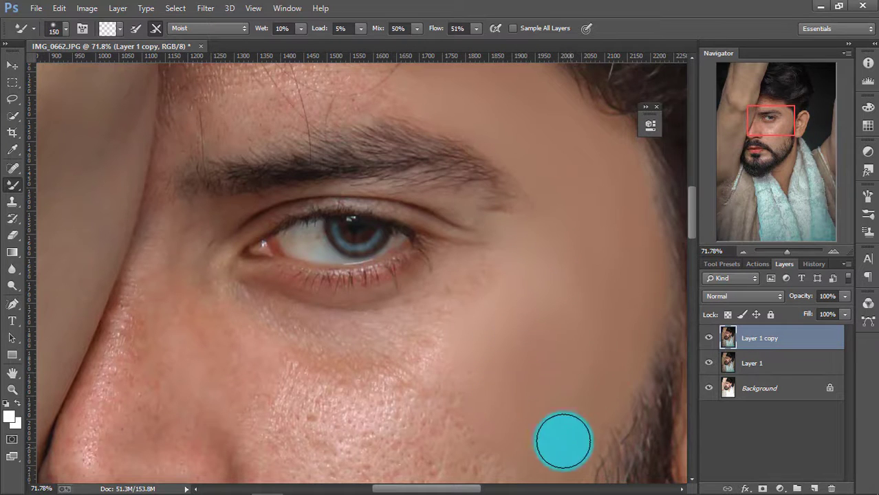
- Smooth the cheek from the beard edge up to the shiny area under the eye with the 150 px Mixer Brush
left_click_drag(691, 209, 691, 236)
mouse_move(488, 319)
left_mouse_down()
mouse_move(438, 243)
mouse_move(512, 282)
mouse_move(418, 410)
mouse_move(444, 325)
mouse_move(373, 322)
left_mouse_up()
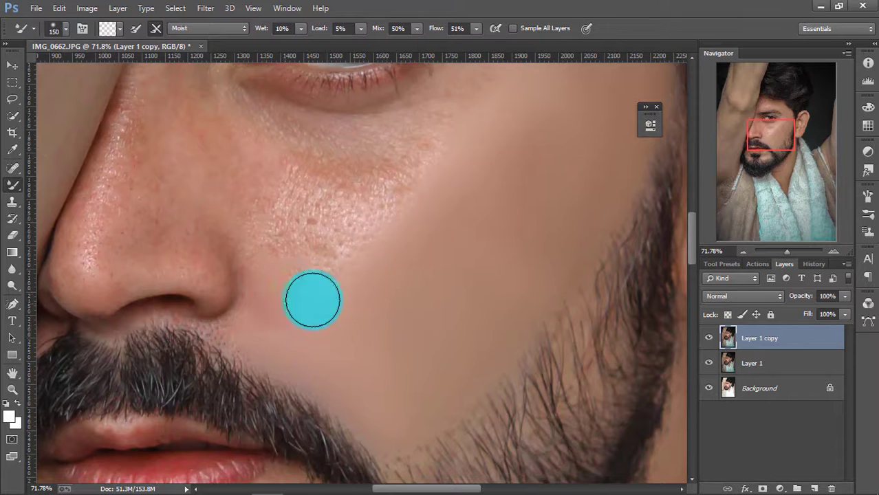
mouse_move(418, 194)
left_mouse_down()
mouse_move(433, 140)
mouse_move(353, 200)
mouse_move(319, 210)
mouse_move(420, 145)
left_mouse_up()
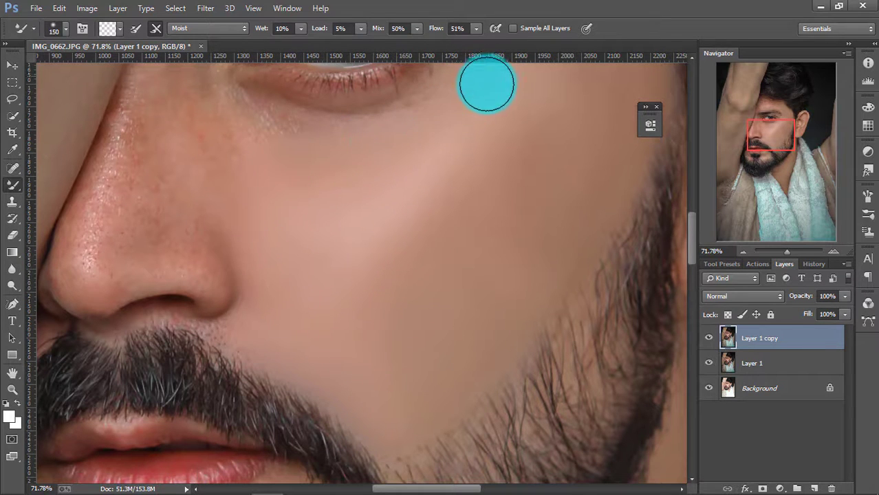
- Blend the cheek with a 300 px Mixer Brush and smooth the nose with smaller brush sizes
key("z")
right_click(265, 301)
left_click(289, 310)
left_click_drag(378, 201, 481, 282)
left_click(9, 187)
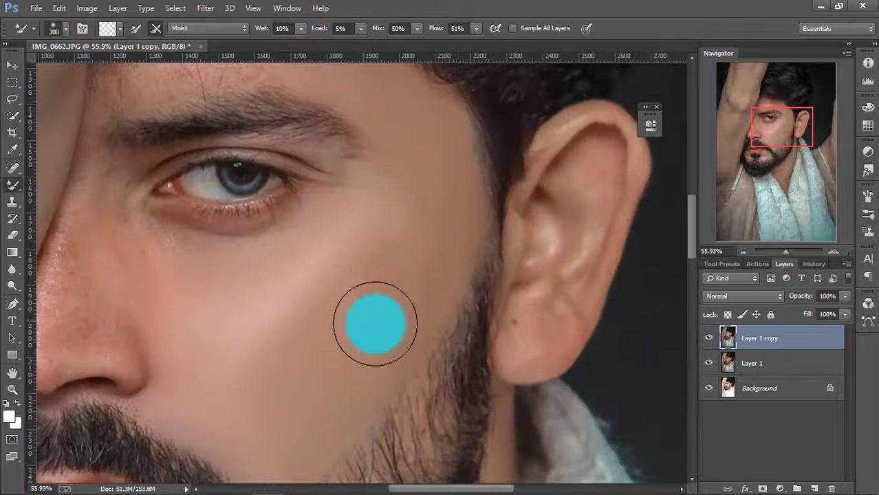
mouse_move(373, 324)
left_mouse_down()
mouse_move(413, 185)
mouse_move(392, 284)
mouse_move(294, 417)
mouse_move(322, 271)
mouse_move(361, 227)
mouse_move(421, 227)
mouse_move(329, 312)
mouse_move(121, 238)
mouse_move(83, 199)
mouse_move(52, 300)
mouse_move(45, 361)
mouse_move(99, 328)
mouse_move(101, 204)
mouse_move(108, 360)
mouse_move(123, 367)
mouse_move(158, 240)
left_mouse_up()
key("bracketleft")
key("bracketleft")
key("bracketleft")
key("bracketleft")
- Compare the smoothed face with Layer 1 copy hidden and shown
left_click(13, 389)
right_click(229, 365)
left_click(248, 376)
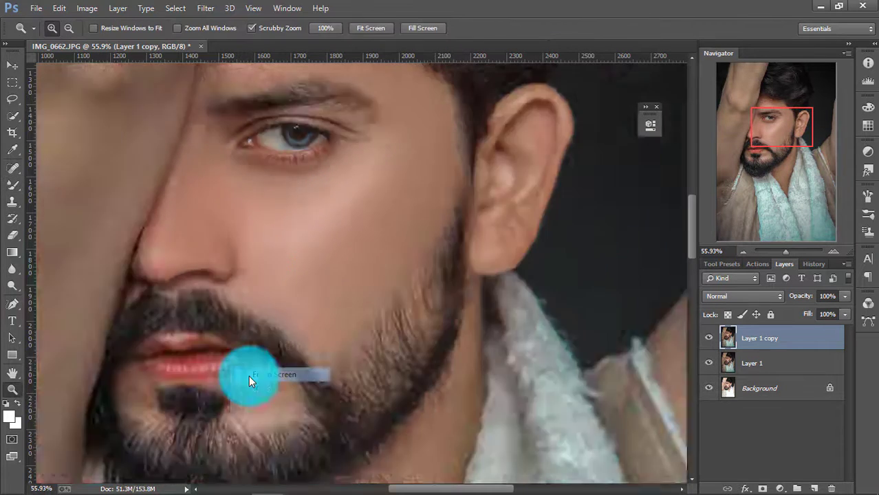
left_click_drag(300, 206, 359, 278)
left_click(709, 339)
left_click(709, 338)
- Smooth the remaining skin texture along the nose with the Mixer Brush
left_click_drag(306, 220, 359, 255)
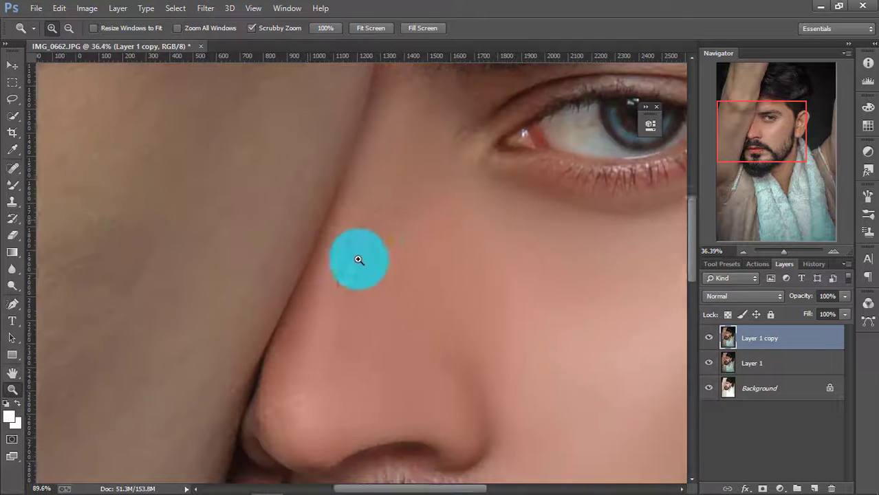
left_click(13, 185)
mouse_move(312, 292)
left_mouse_down()
mouse_move(379, 136)
mouse_move(346, 215)
mouse_move(377, 112)
mouse_move(295, 399)
mouse_move(400, 170)
mouse_move(390, 153)
mouse_move(349, 322)
left_mouse_up()
key("bracketright")
key("z")
key("ctrl+0")
left_click_drag(275, 206, 414, 278)
mouse_move(318, 146)
left_mouse_down()
mouse_move(449, 202)
mouse_move(492, 209)
mouse_move(329, 216)
mouse_move(320, 246)
mouse_move(178, 182)
mouse_move(242, 201)
mouse_move(237, 294)
mouse_move(353, 240)
mouse_move(333, 249)
left_mouse_up()
left_click(15, 186)
left_click(13, 390)
key("ctrl+0")
- Smooth the forehead between the hairline and the eyebrow with the Mixer Brush at 125 to 150 px
left_click_drag(355, 128, 381, 322)
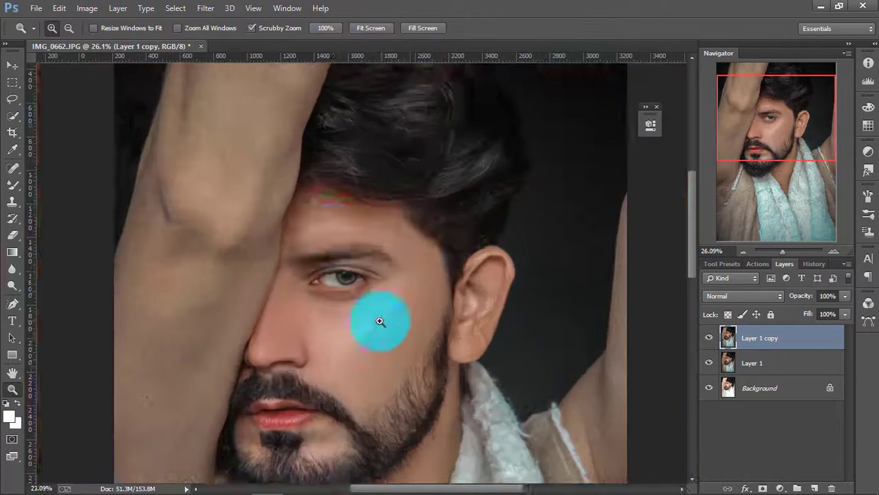
left_click_drag(300, 202, 355, 210)
key("b")
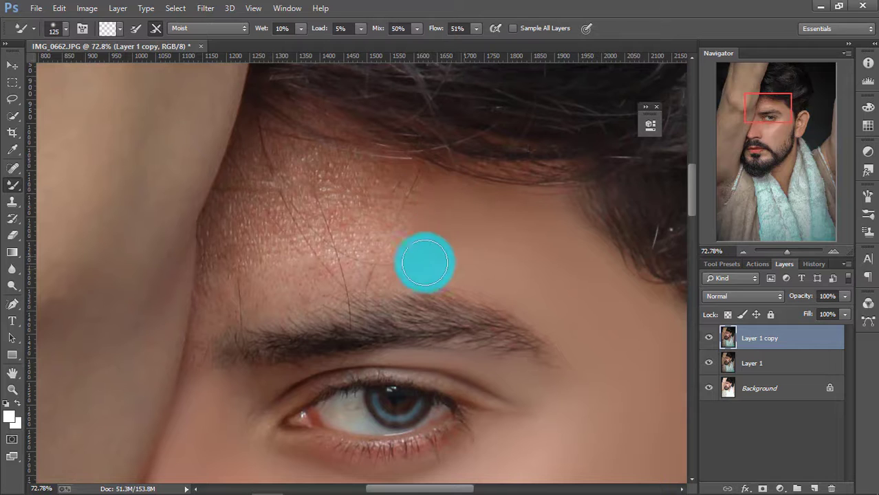
left_click_drag(407, 219, 389, 180)
mouse_move(392, 225)
left_mouse_down()
mouse_move(353, 208)
mouse_move(384, 222)
mouse_move(400, 245)
mouse_move(339, 162)
mouse_move(299, 222)
left_mouse_up()
key("bracketright")
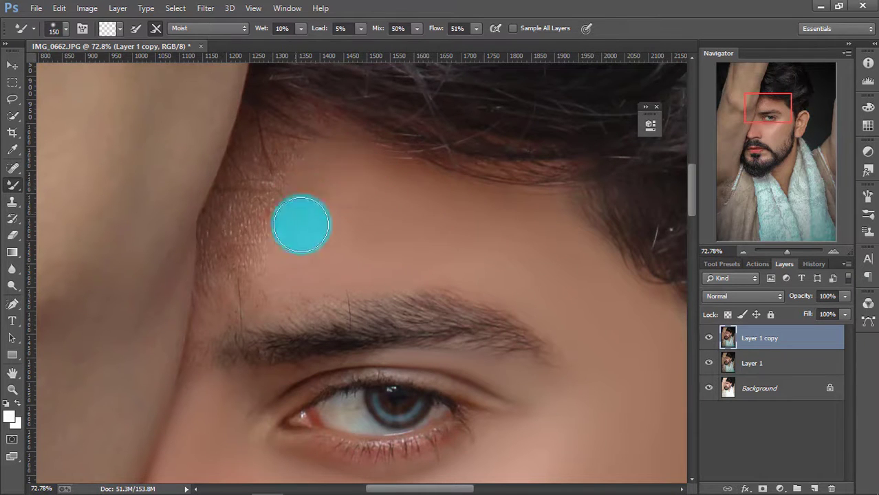
key("bracketright")
left_click_drag(293, 266, 230, 282)
key("bracketleft")
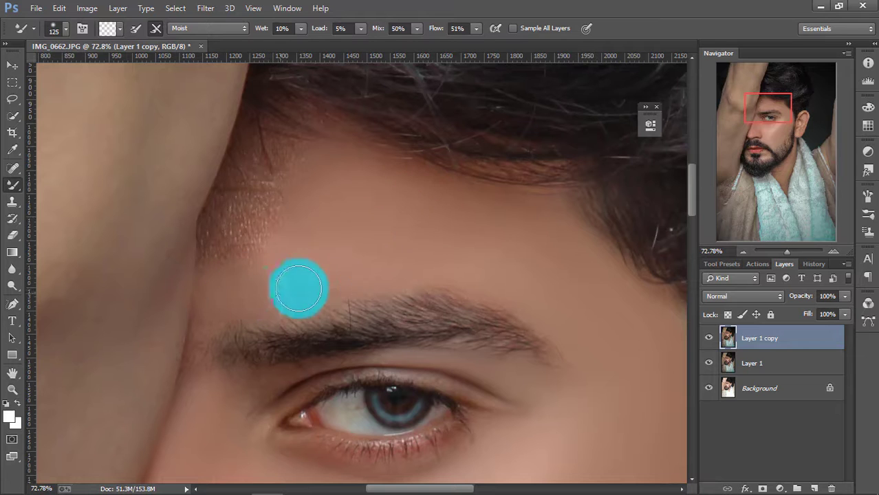
mouse_move(298, 288)
left_mouse_down()
mouse_move(248, 259)
mouse_move(233, 228)
left_mouse_up()
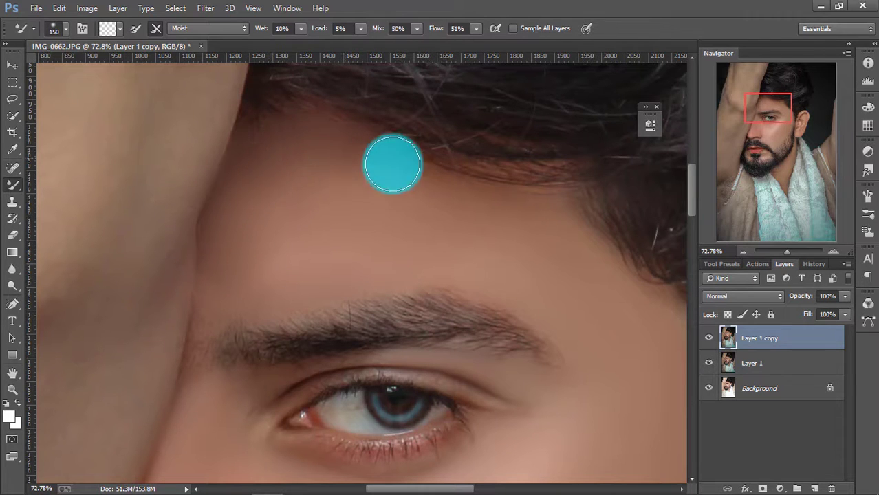
- Blend the skin around the inner end of the eyebrow with a 60 px Mixer Brush
key("bracketright")
key("bracketright")
key("bracketright")
key("bracketright")
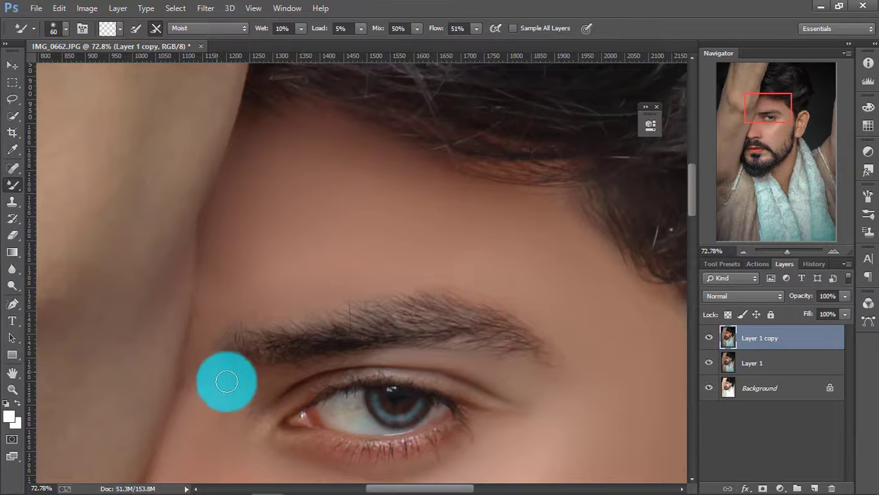
left_click(12, 388)
key("ctrl+0")
- Blend the cheek beside the nose with a 300 px Mixer Brush
left_click(363, 226)
left_click(333, 240)
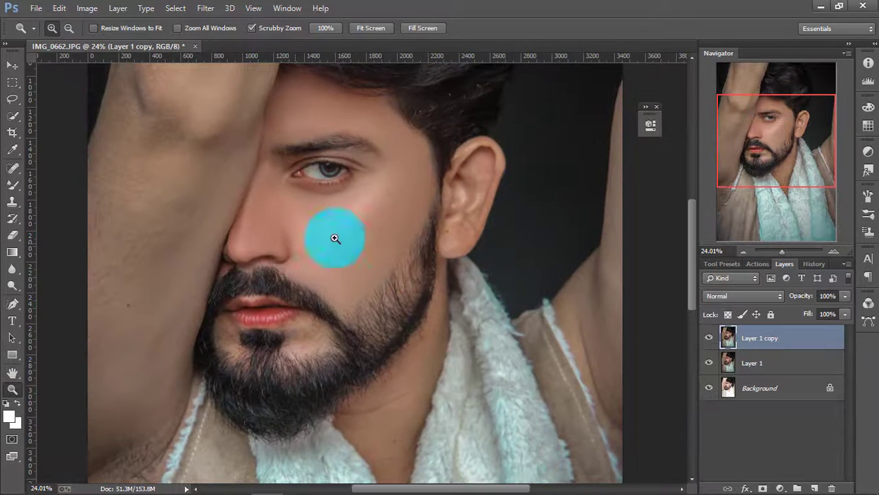
key("b")
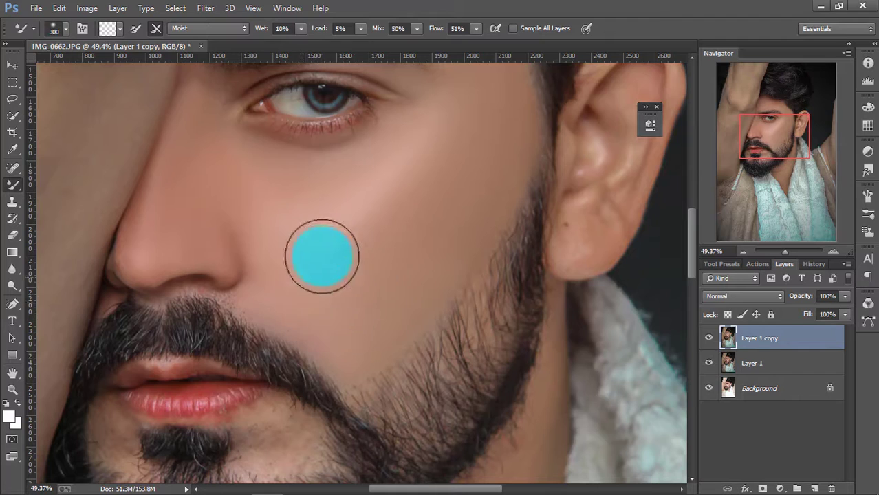
left_click(12, 389)
key("ctrl+0")
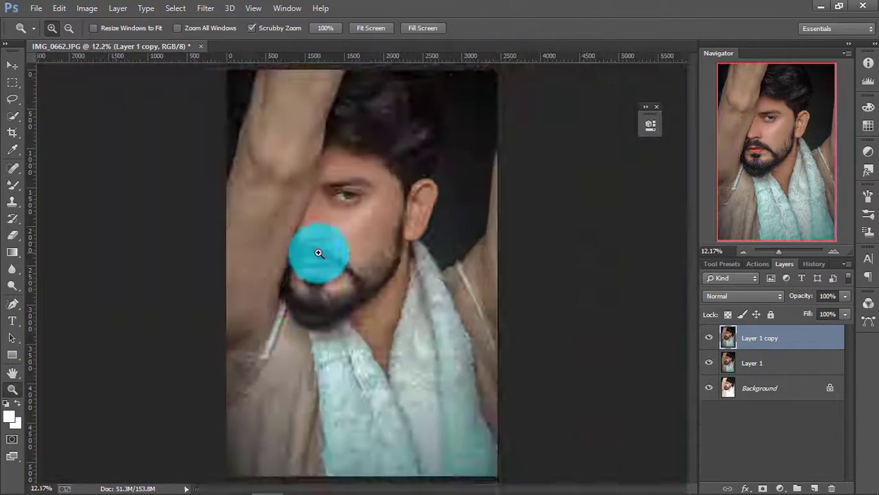
- Smooth the lips and the bare chin skin around them with the Mixer Brush at 70 to 125 px
left_click(317, 251)
left_click(179, 204)
key("b")
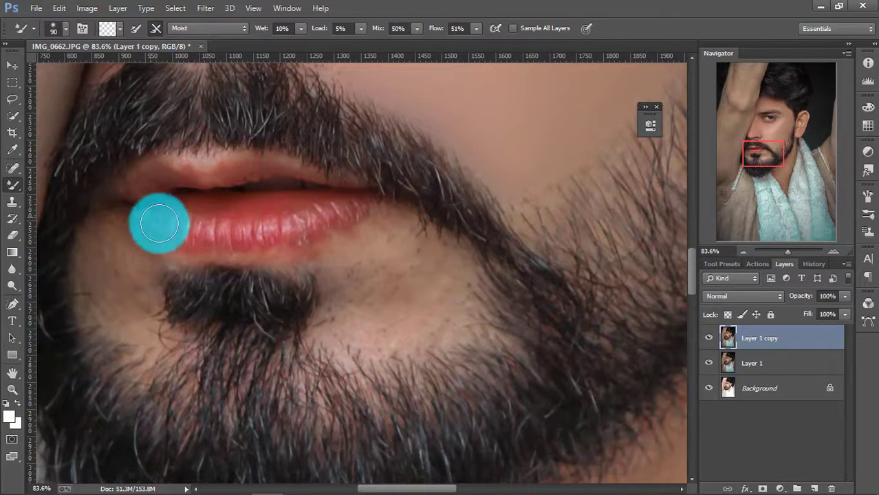
mouse_move(159, 223)
left_mouse_down()
mouse_move(282, 230)
mouse_move(353, 208)
mouse_move(174, 204)
mouse_move(208, 223)
mouse_move(345, 210)
left_mouse_up()
key("bracketright")
key("bracketright")
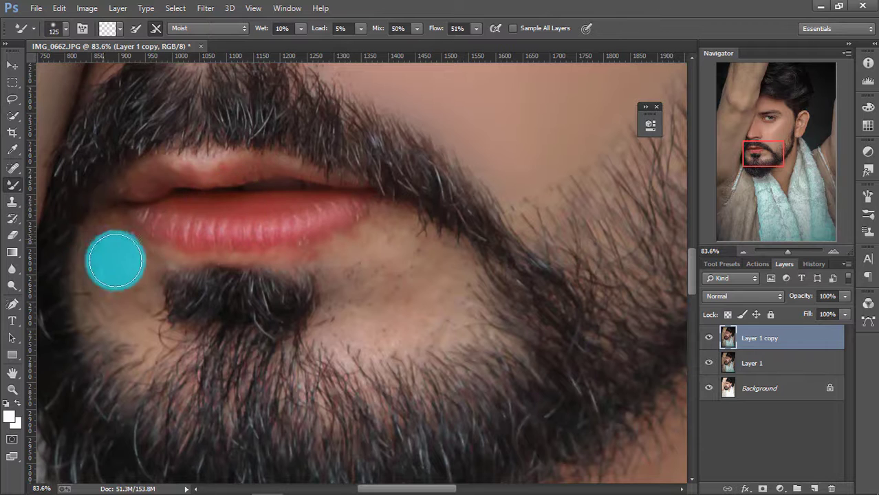
key("bracketright")
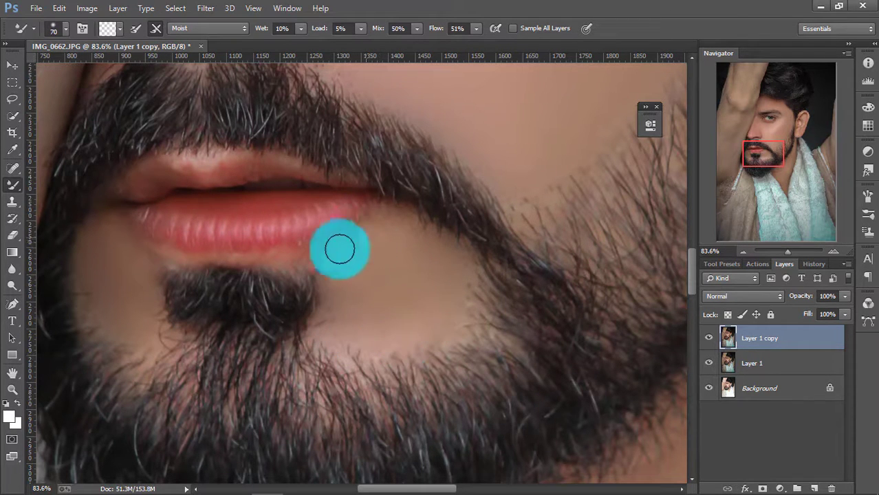
key("z")
right_click(76, 389)
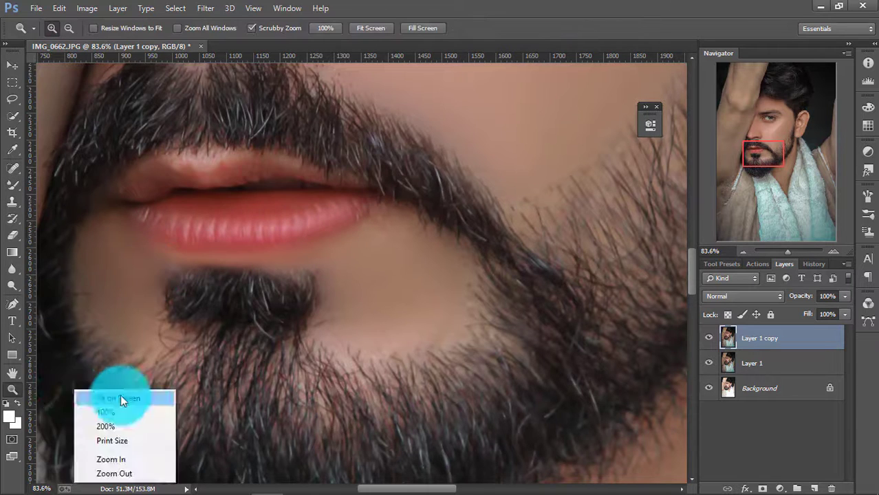
left_click(120, 395)
left_click(712, 339)
- Smooth the skin of the raised arm in front of the face with a 600 px Mixer Brush
left_click(232, 157)
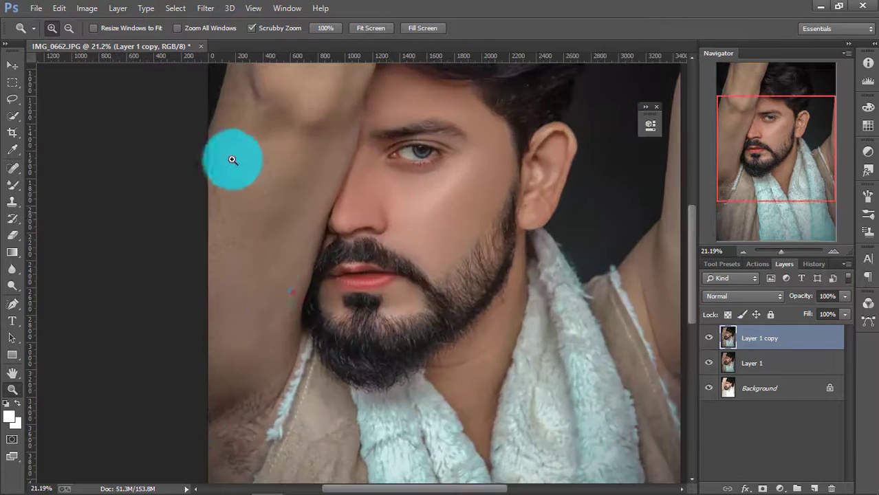
key("b")
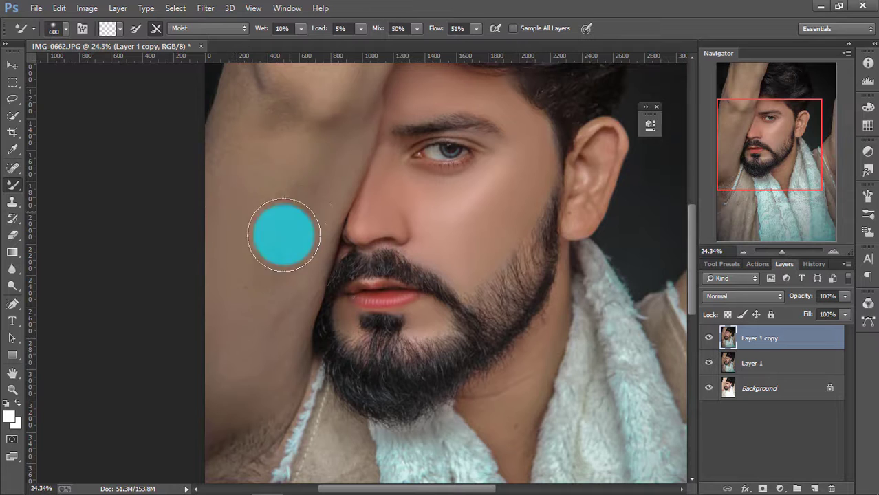
scroll(605, 275, "up", 5)
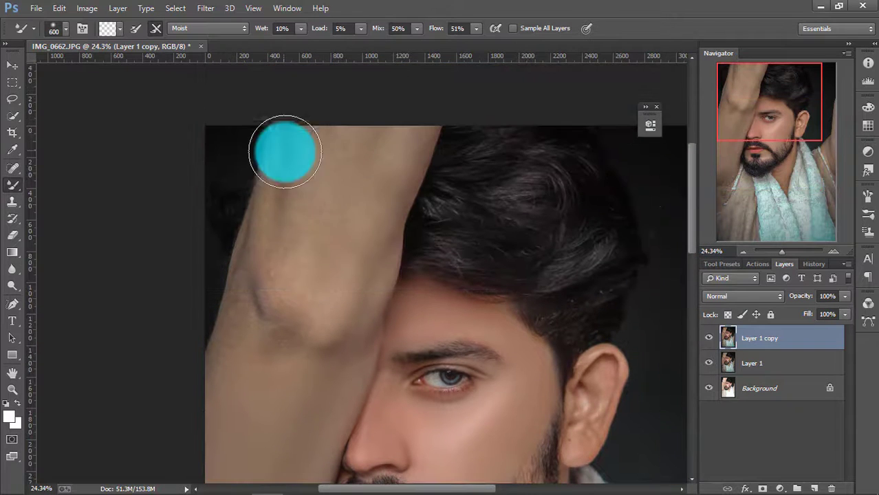
mouse_move(284, 152)
left_mouse_down()
mouse_move(288, 191)
mouse_move(248, 381)
mouse_move(314, 351)
mouse_move(396, 149)
left_mouse_up()
key("z")
left_click(299, 343, "alt")
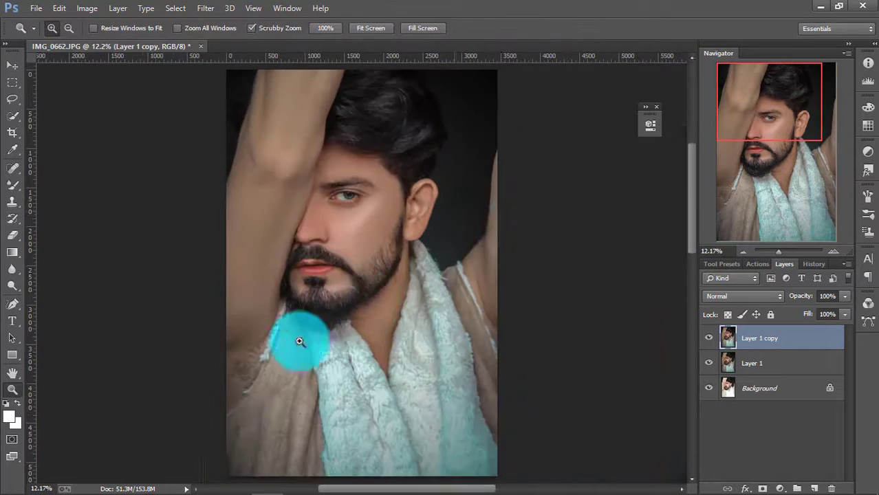
left_click_drag(299, 343, 285, 377)
left_click(12, 184)
mouse_move(444, 136)
left_mouse_down()
mouse_move(425, 232)
mouse_move(356, 353)
mouse_move(252, 391)
mouse_move(310, 460)
left_mouse_up()
key("z")
- Smooth the hairy armpit skin beside the vest's frayed edge with a 250 px Mixer Brush
left_click(196, 373, "alt")
left_click(290, 409)
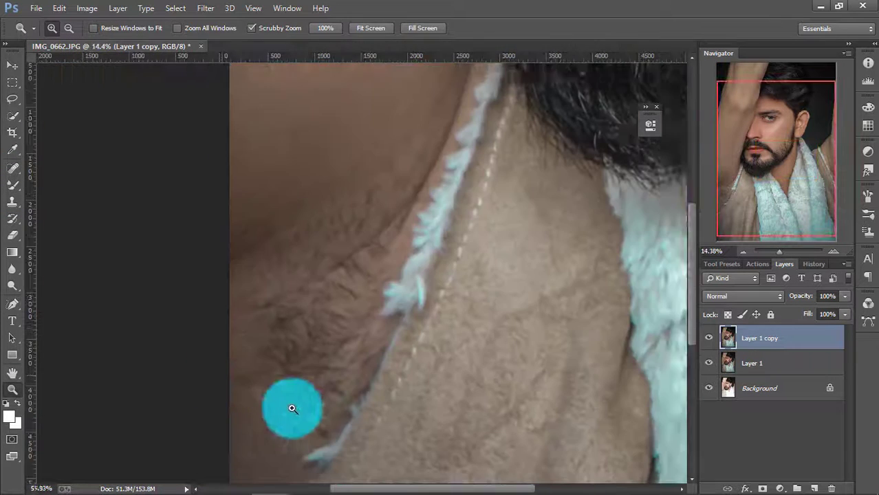
left_click(13, 185)
key("bracketright")
key("bracketright")
key("bracketright")
mouse_move(272, 362)
left_mouse_down()
mouse_move(264, 406)
mouse_move(304, 392)
mouse_move(248, 359)
left_mouse_up()
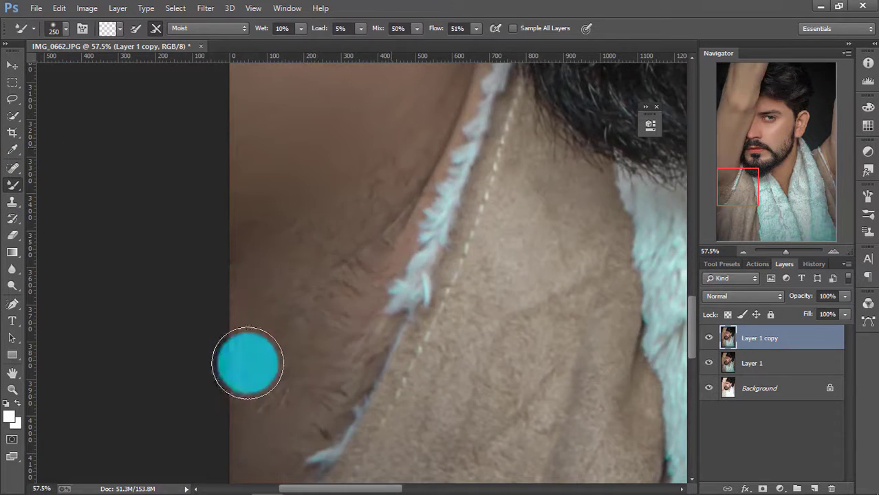
- Smooth the skin of the other arm behind the towel with a 300 px Mixer Brush
key("z")
right_click(171, 341)
right_click(322, 329)
left_click(362, 334)
left_click(500, 294)
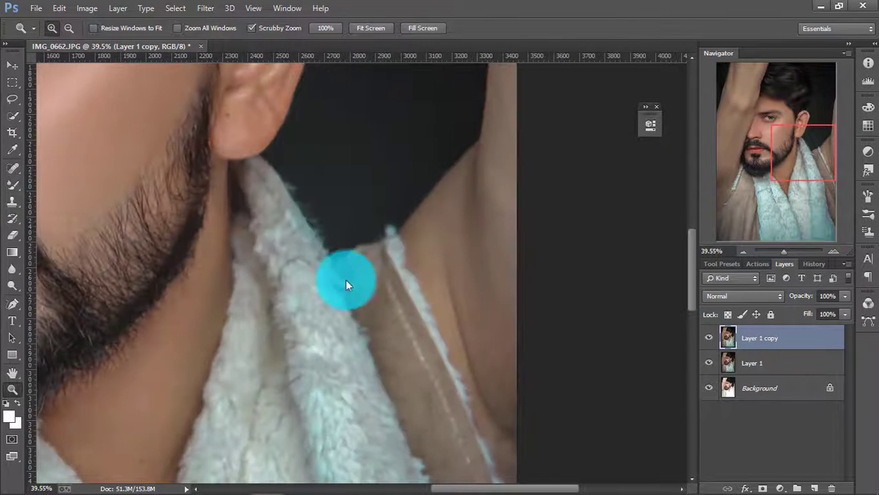
key("b")
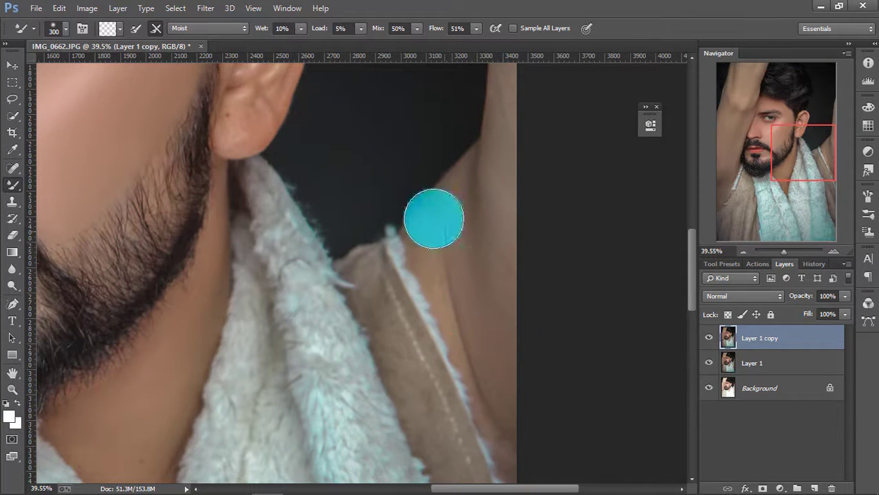
left_click(11, 389)
key("ctrl+0")
- Merge Layer 1 copy down into Layer 1 and smooth the neck skin with a 300 px Mixer Brush
right_click(752, 345)
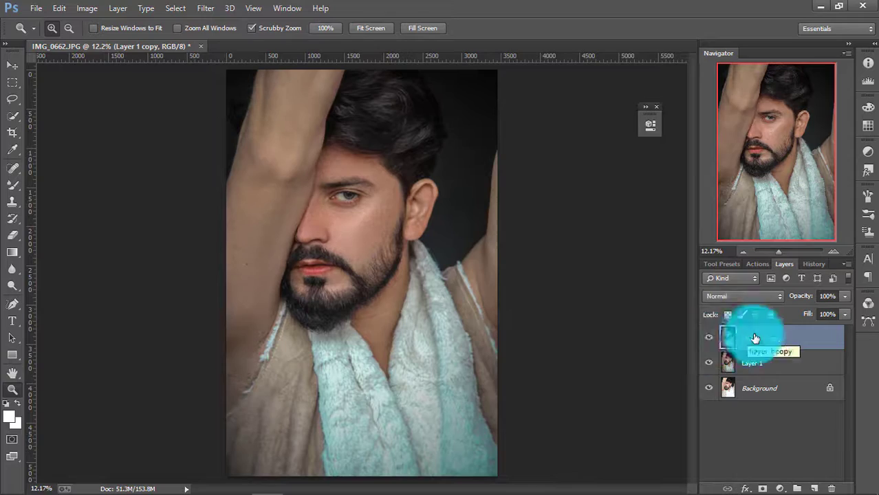
left_click(552, 382)
left_click_drag(678, 326, 452, 405)
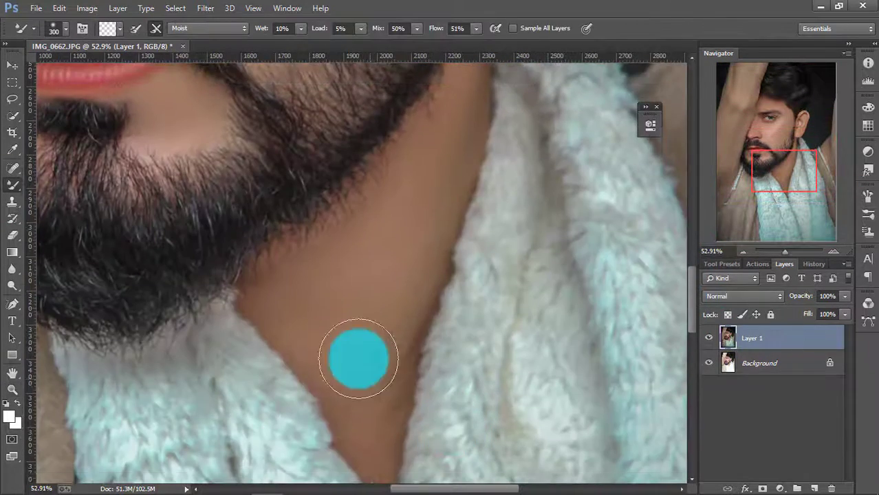
left_click_drag(359, 354, 386, 341)
right_click(331, 335)
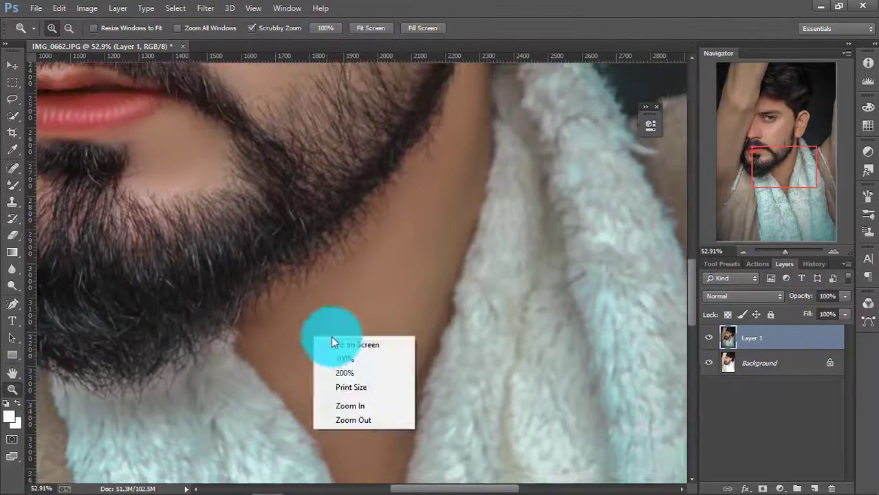
left_click(347, 342)
left_click(708, 337)
- Duplicate Layer 1 and darken the beard along the cheek up to the sideburn with a 125 px Burn tool, Midtones at 50% exposure
left_click_drag(371, 227, 526, 353)
key("ctrl+j")
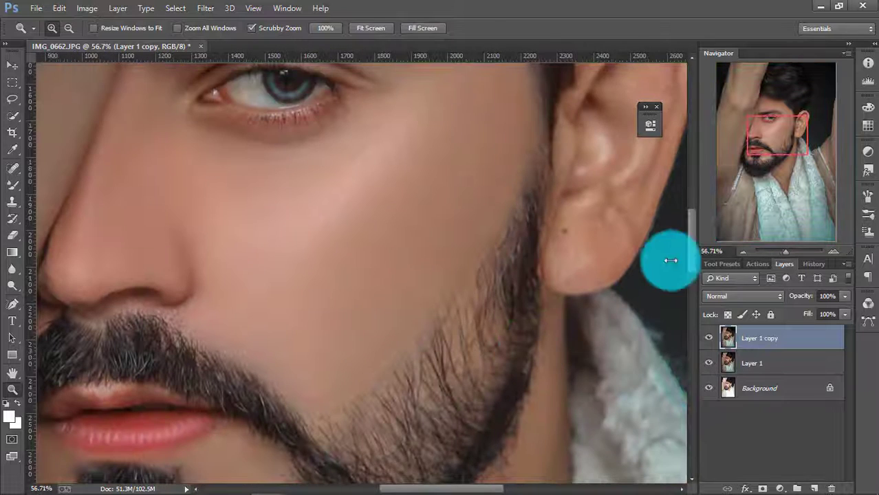
left_click_drag(691, 256, 691, 261)
right_click(12, 286)
left_click(50, 297)
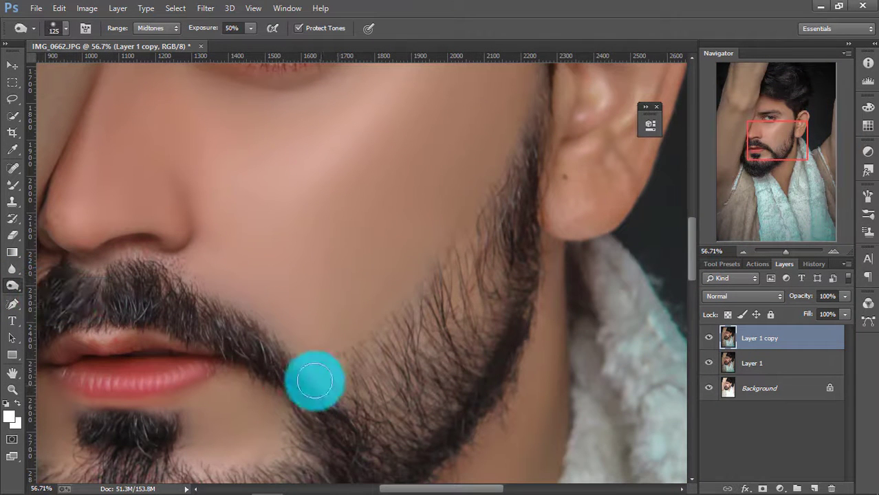
mouse_move(314, 382)
left_mouse_down()
mouse_move(357, 373)
mouse_move(452, 271)
mouse_move(517, 174)
mouse_move(526, 211)
mouse_move(529, 143)
mouse_move(518, 179)
mouse_move(464, 260)
mouse_move(422, 306)
mouse_move(333, 372)
mouse_move(376, 419)
mouse_move(422, 423)
mouse_move(476, 383)
mouse_move(505, 310)
mouse_move(508, 244)
mouse_move(391, 400)
mouse_move(499, 276)
mouse_move(420, 355)
mouse_move(498, 220)
left_mouse_up()
key("z")
key("ctrl+0")
left_click(417, 255)
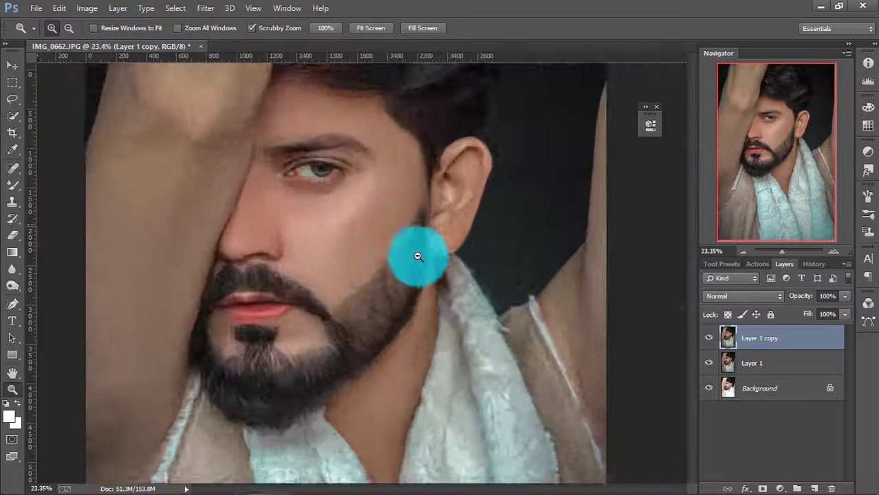
key("s")
key("o")
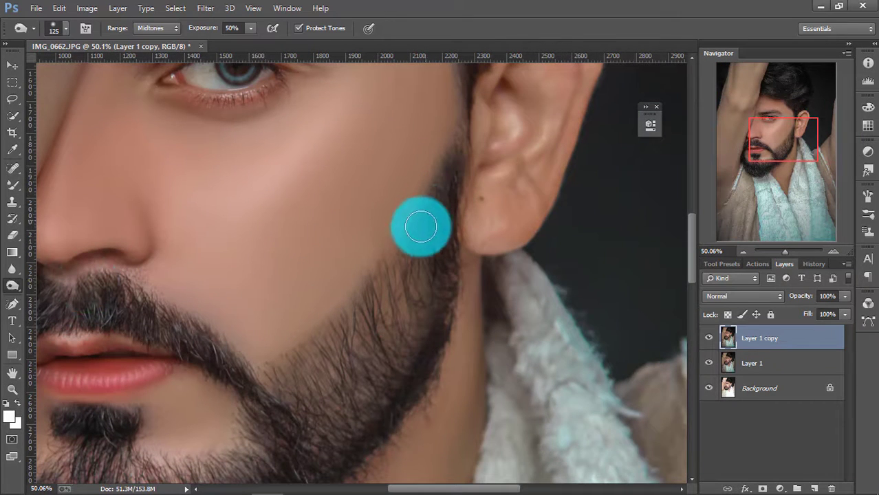
- Erase the burn overspill on the cheek with a 250 px Eraser and set the layer copy's opacity to 49%
left_click(13, 235)
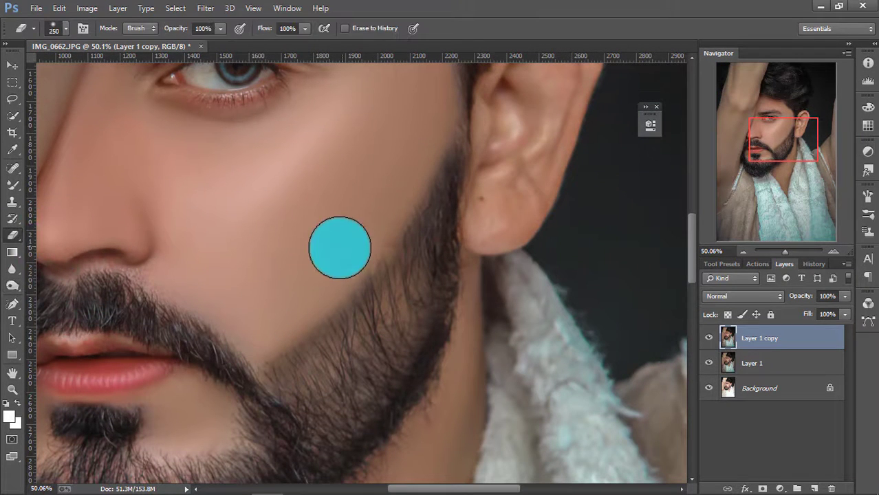
key("z")
key("ctrl+0")
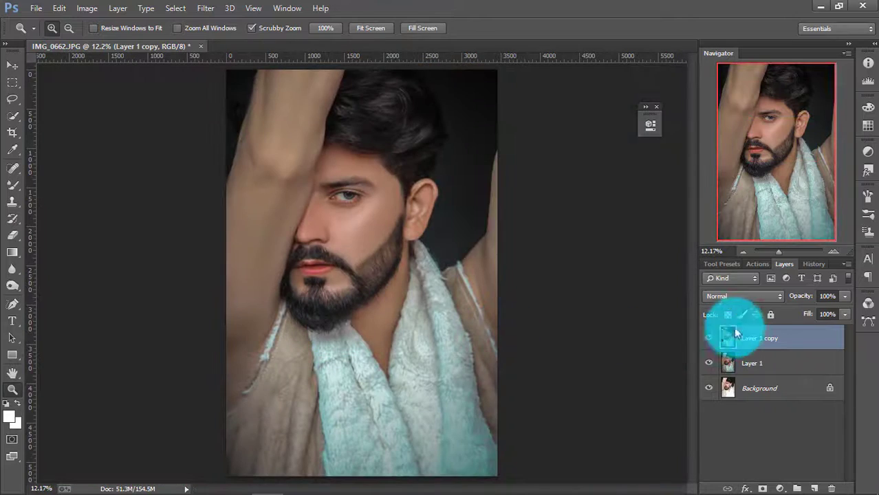
left_click_drag(800, 296, 772, 297)
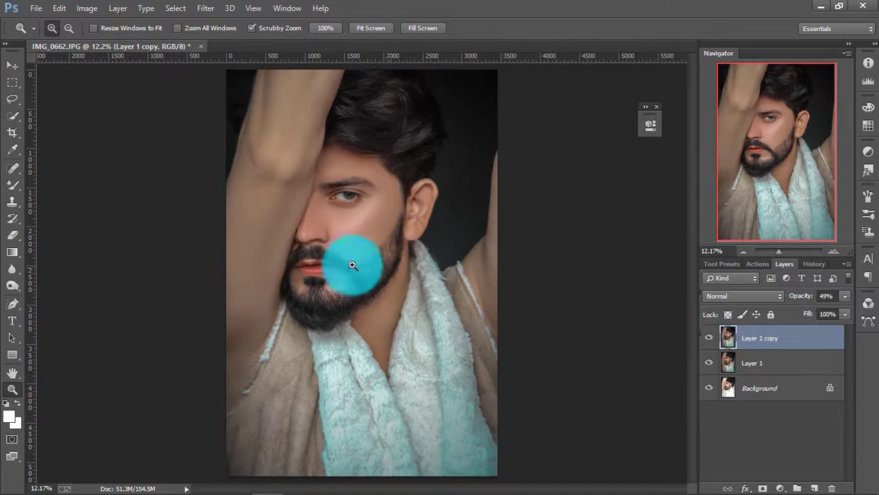
- Darken the moustache and the beard around the mouth with the Burn tool and switch back to the Dodge tool
mouse_move(353, 265)
left_mouse_down()
mouse_move(441, 321)
mouse_move(454, 316)
left_mouse_up()
key("o")
left_click(11, 388)
key("ctrl+0")
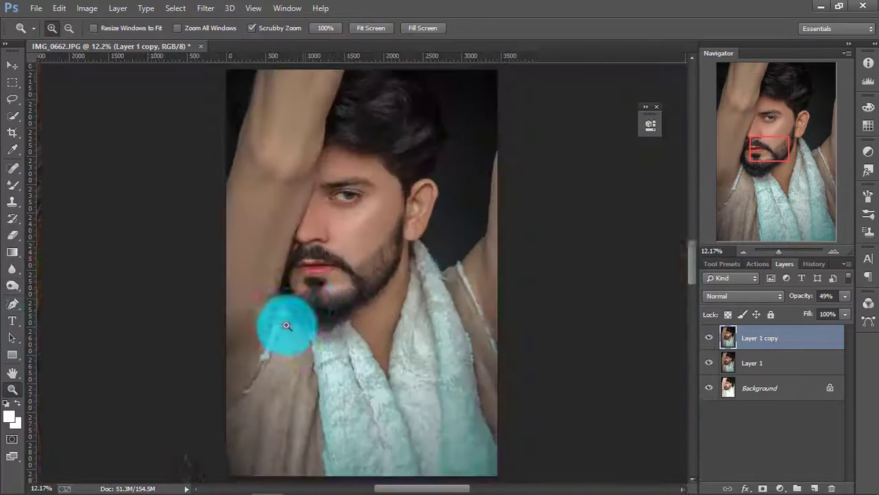
left_click_drag(310, 308, 357, 316)
left_click(12, 285)
mouse_move(286, 294)
left_mouse_down()
mouse_move(582, 279)
mouse_move(600, 217)
mouse_move(401, 295)
mouse_move(555, 297)
mouse_move(479, 339)
mouse_move(337, 272)
mouse_move(132, 204)
mouse_move(415, 216)
mouse_move(400, 311)
mouse_move(375, 187)
left_mouse_up()
mouse_move(352, 159)
left_mouse_down()
mouse_move(428, 142)
mouse_move(298, 150)
mouse_move(388, 169)
mouse_move(437, 167)
mouse_move(290, 162)
mouse_move(142, 229)
mouse_move(297, 153)
mouse_move(340, 165)
mouse_move(424, 163)
mouse_move(468, 145)
mouse_move(396, 162)
mouse_move(311, 157)
mouse_move(401, 162)
left_mouse_up()
left_click(11, 292)
left_click(68, 283)
key("z")
key("ctrl+0")
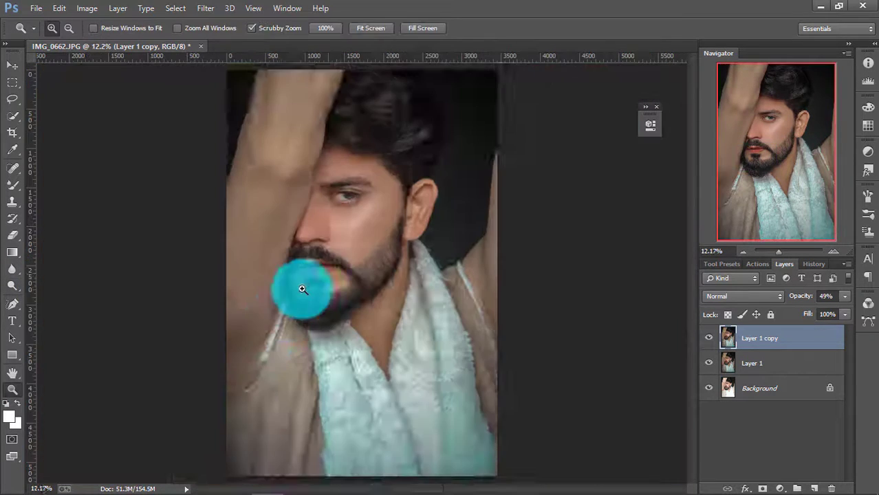
- Compare the portrait with and without the burned layer copy and set its opacity to 53%
left_click_drag(304, 288, 360, 218)
left_click(705, 340)
left_click(705, 340)
left_click(705, 340)
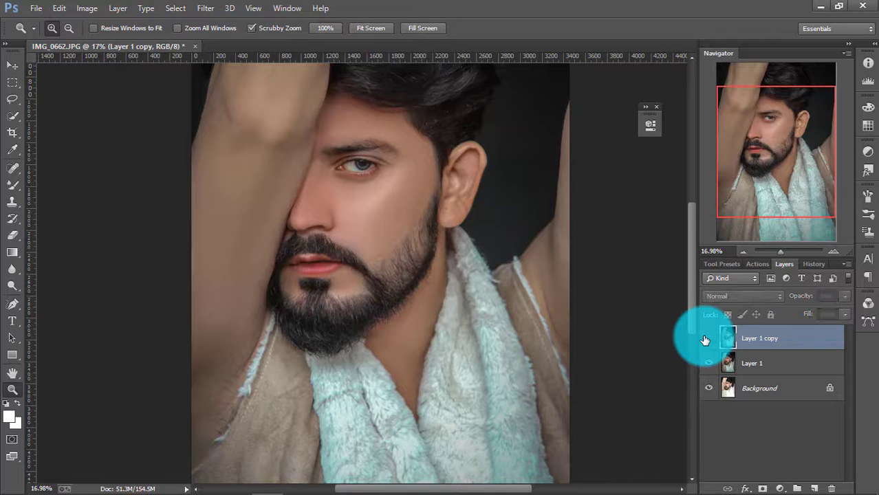
left_click(805, 298)
- Erase excess burning around the beard on the layer copy with the Eraser
left_click(288, 324)
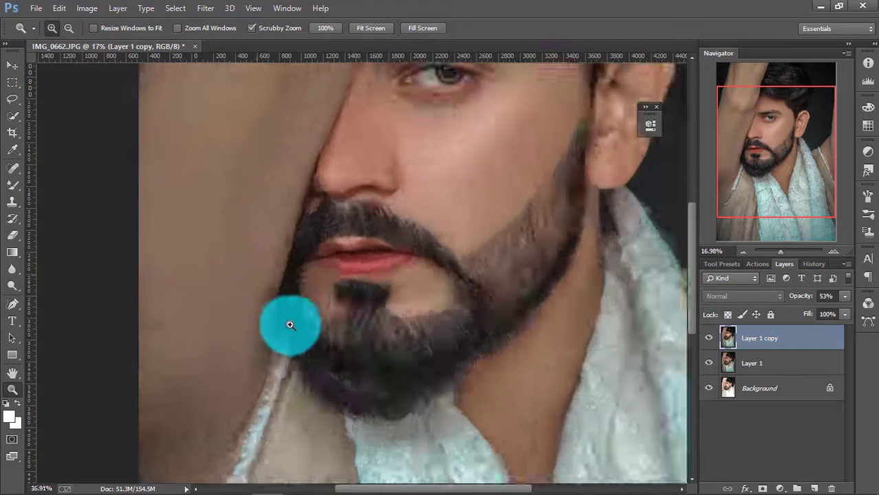
left_click(289, 324)
left_click(16, 235)
left_click(13, 389)
key("ctrl+0")
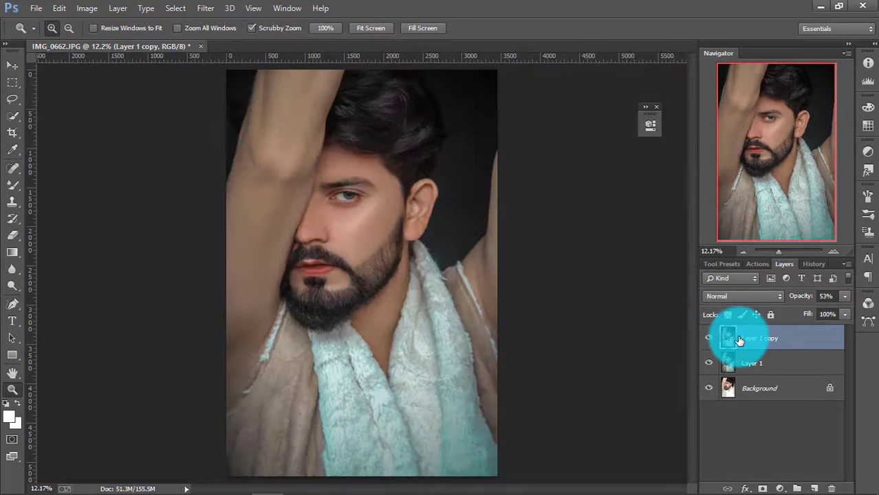
- Merge the burned layer copy down into Layer 1 and compare the retouched portrait with the original Background
right_click(736, 338)
left_click(498, 394)
left_click(708, 339)
left_click(707, 338)
left_click_drag(412, 100, 458, 152)
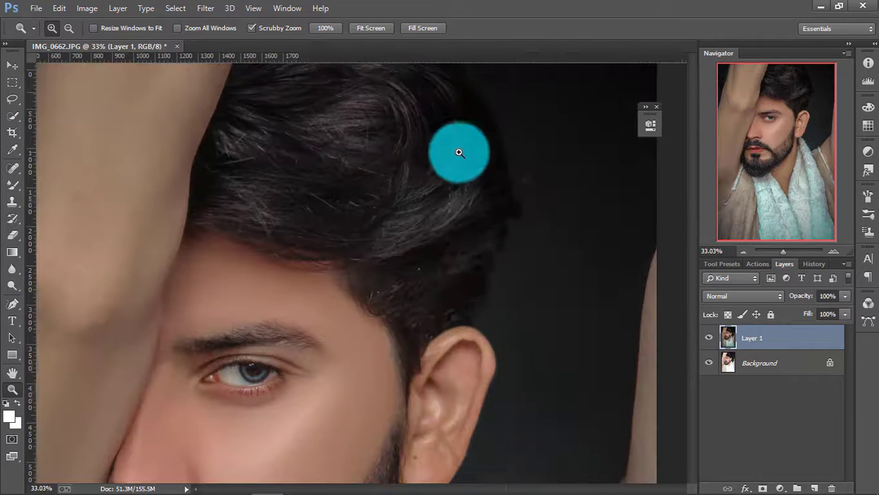
right_click(462, 273)
left_click(488, 283)
left_click(706, 338)
left_click(708, 339)
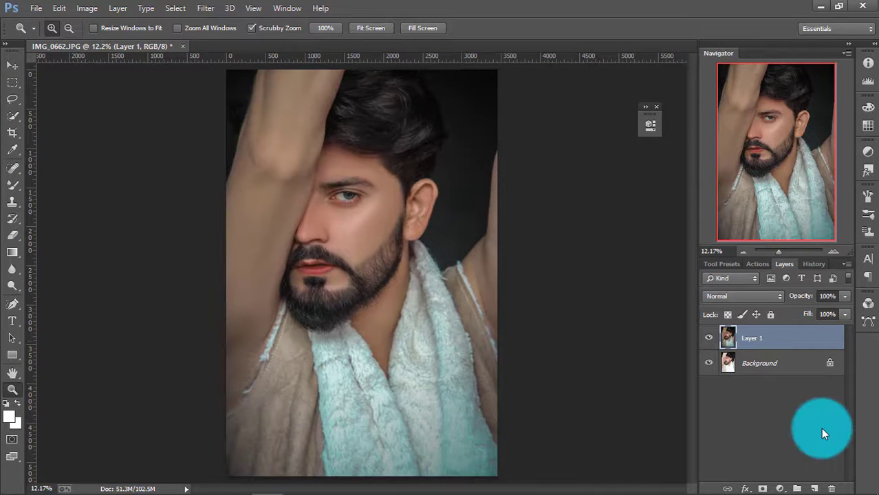
- Duplicate Layer 1 and split-tone it in Camera Raw with highlights hue 80, saturation 9, and a slightly saturated shadows hue of 210
key("ctrl+j")
key("ctrl+shift+a")
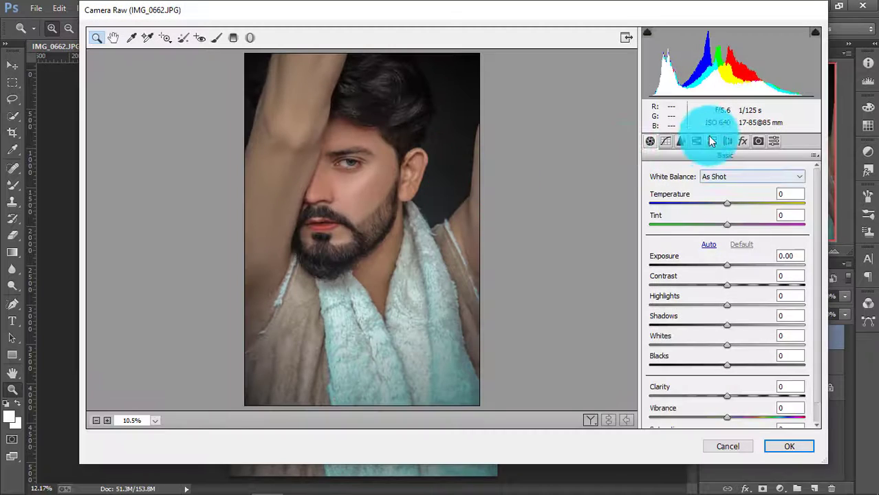
left_click(712, 141)
left_click_drag(654, 213, 696, 190)
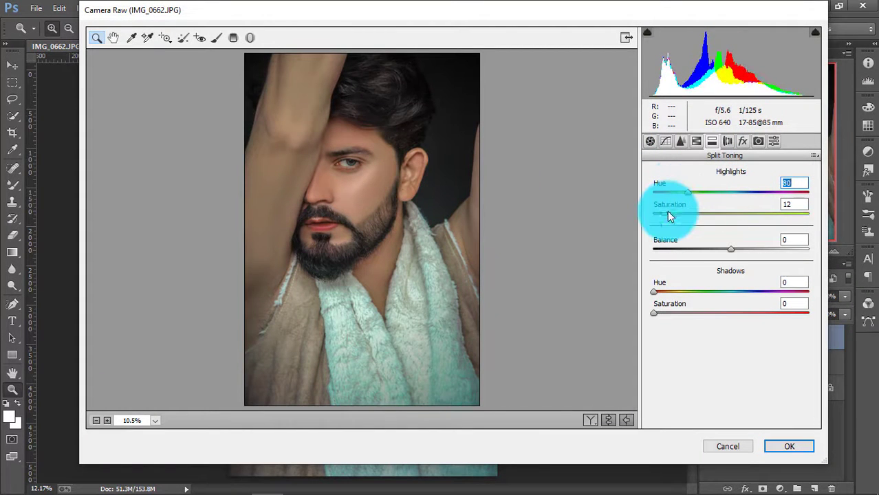
left_click_drag(653, 313, 722, 294)
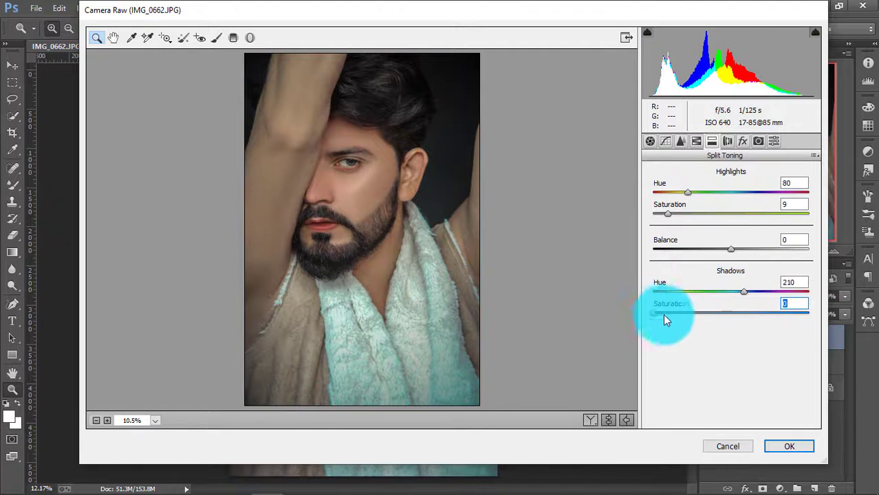
left_click_drag(676, 295, 659, 313)
- Adjust the post-crop vignetting amount slightly and set the HSL saturation of Oranges to -11 and Reds to +20
left_click(742, 141)
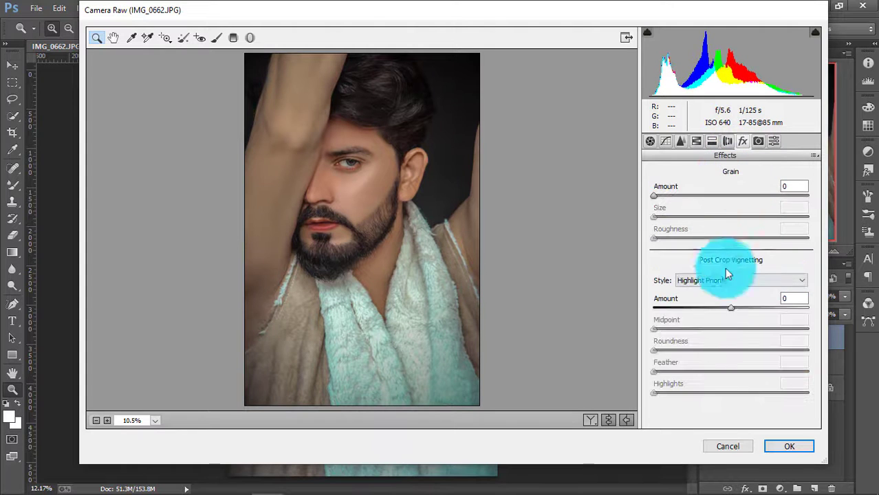
left_click_drag(731, 308, 728, 306)
left_click(696, 141)
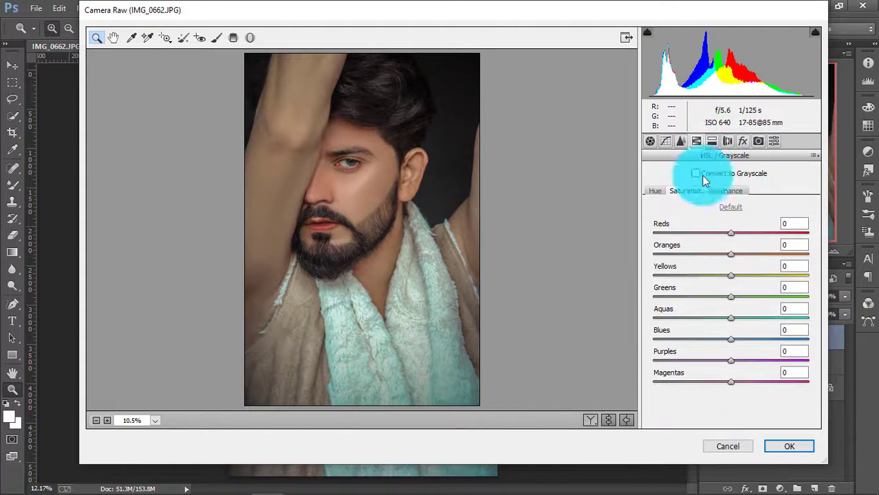
left_click_drag(731, 254, 708, 254)
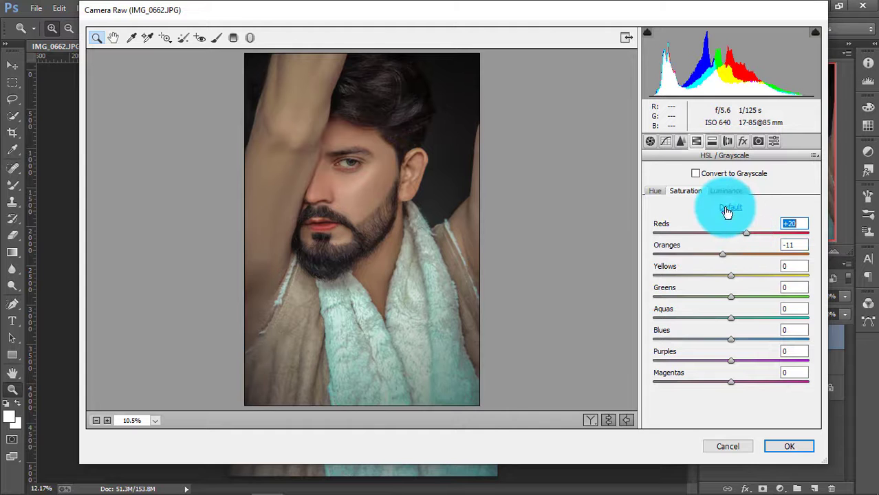
- Set the HSL saturation of Aquas to +46 and Blues to -52
left_click(715, 343)
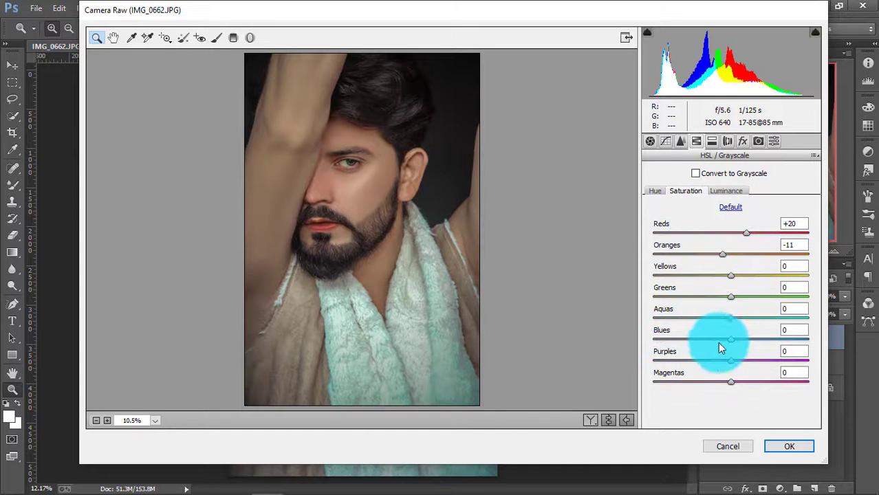
left_click(723, 342)
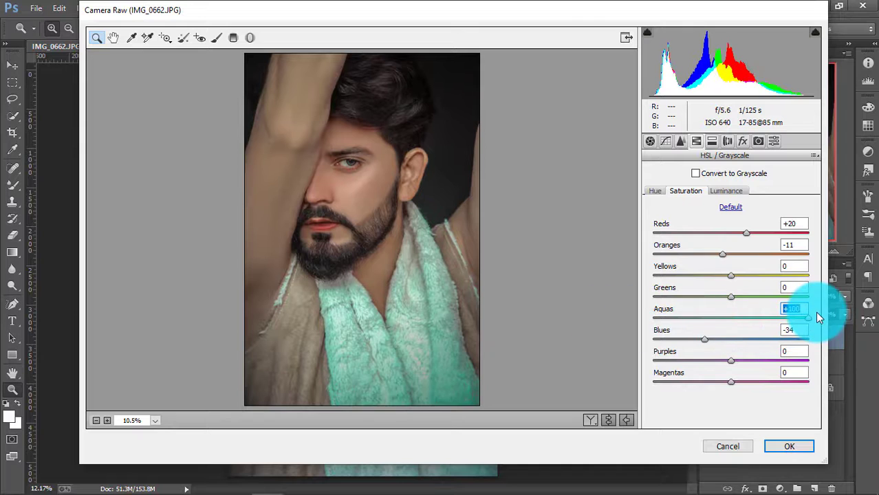
left_click(690, 339)
left_click(791, 445)
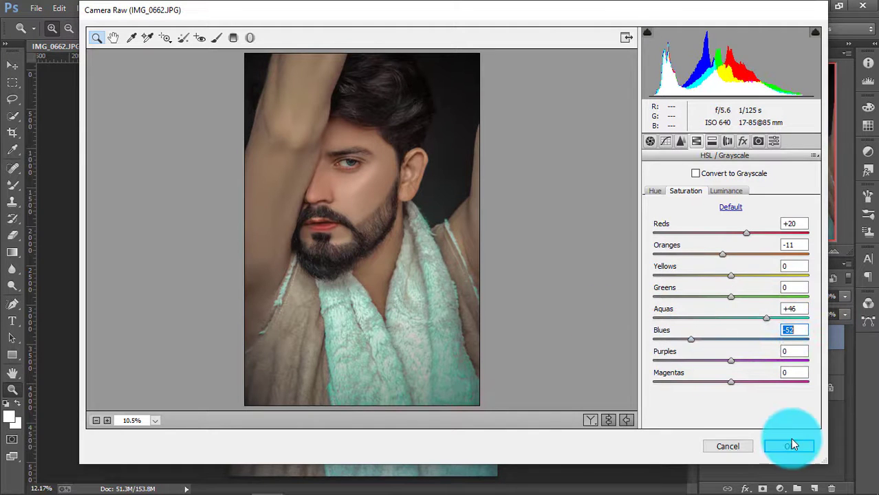
- Set the HSL luminance of Blues to -100 and Aquas to +3, and apply the Camera Raw grading
left_click(722, 193)
left_click_drag(740, 337, 627, 337)
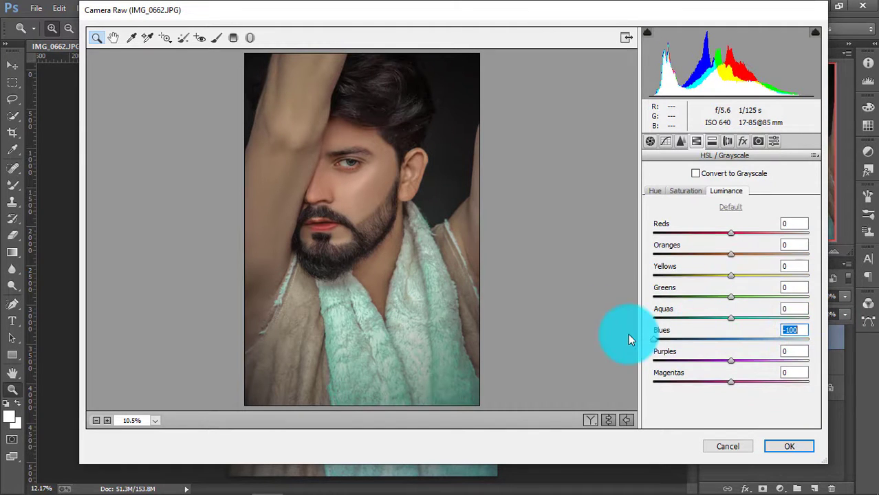
mouse_move(730, 318)
left_mouse_down()
mouse_move(702, 317)
mouse_move(777, 315)
mouse_move(734, 317)
left_mouse_up()
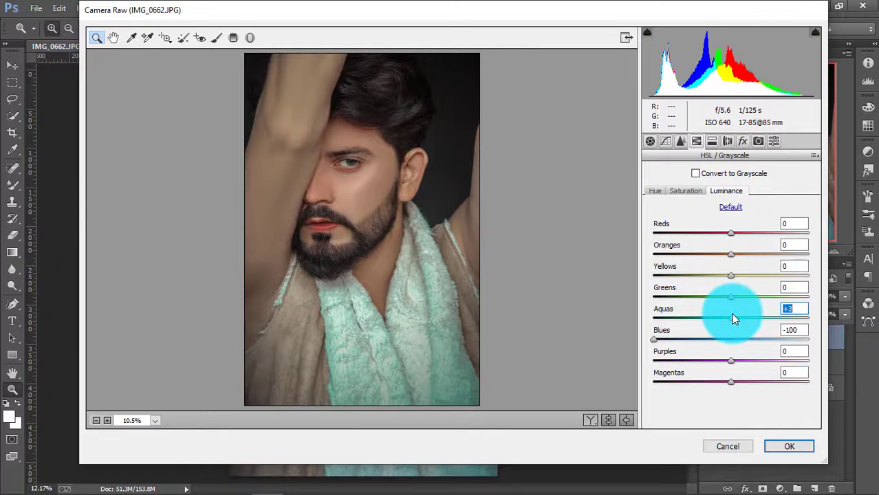
left_click(796, 445)
- Merge the graded Layer 1 copy down into Layer 1 and inspect the face up close
left_click_drag(350, 207, 389, 217)
key("ctrl+0")
right_click(769, 338)
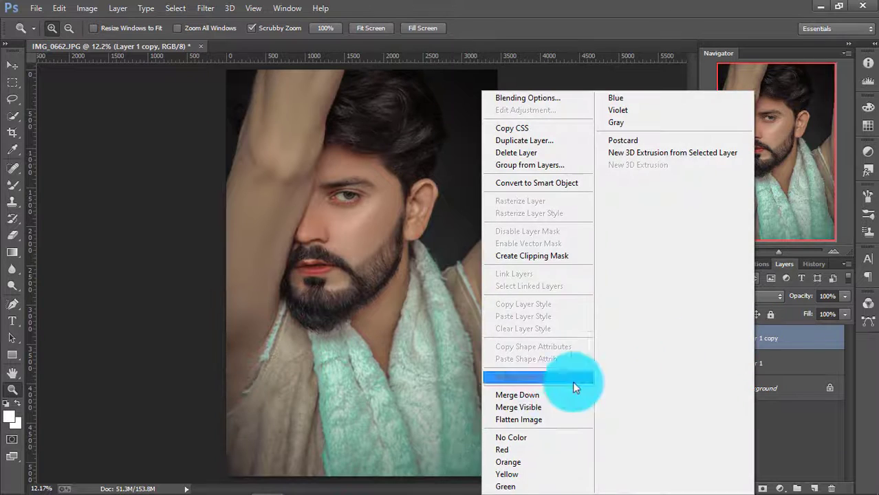
left_click(572, 386)
left_click_drag(352, 189, 380, 276)
key("ctrl+0")
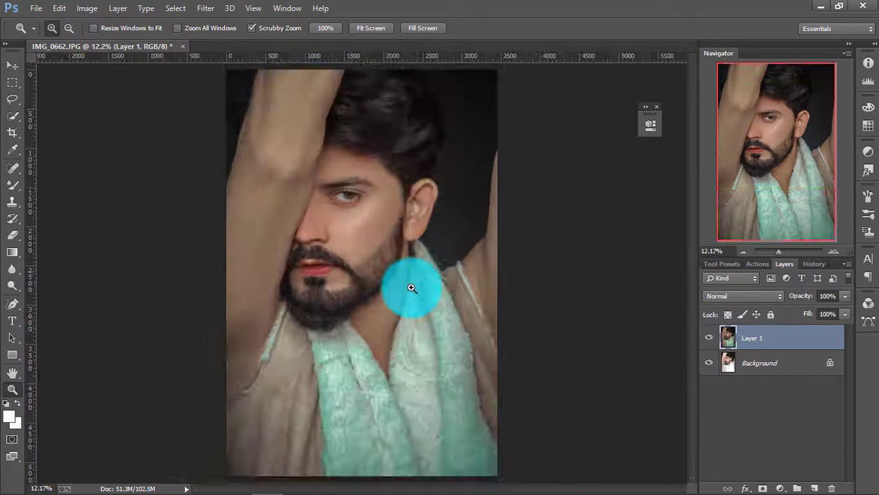
- Add a Selective Color adjustment layer with Reds at Cyan -7%, Magenta +4% and Yellow +2%
left_click(780, 488)
left_click(797, 468)
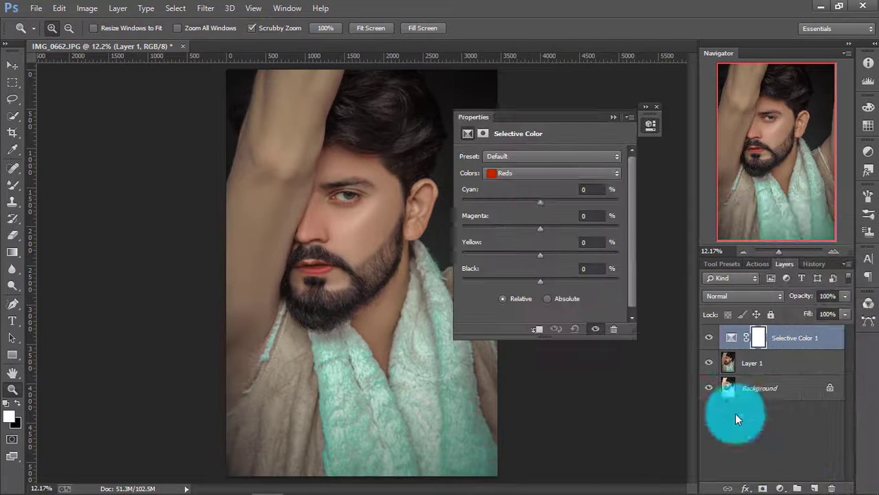
left_click_drag(593, 206, 542, 230)
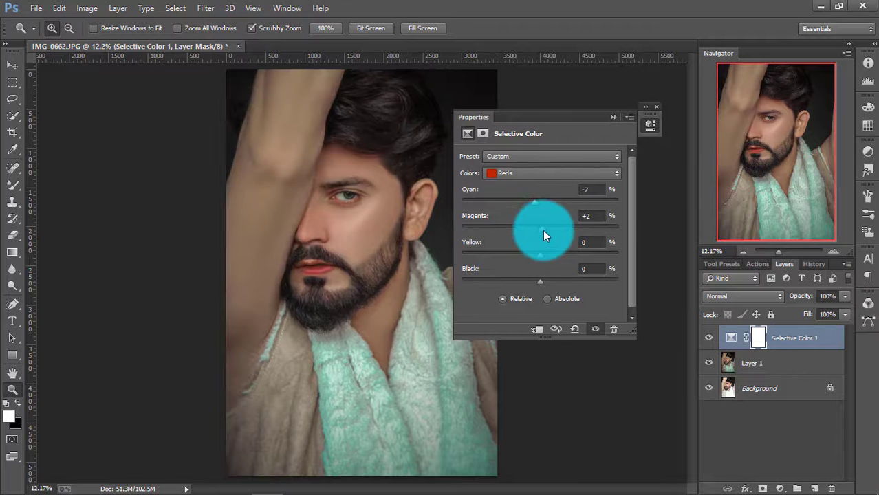
left_click_drag(500, 256, 540, 253)
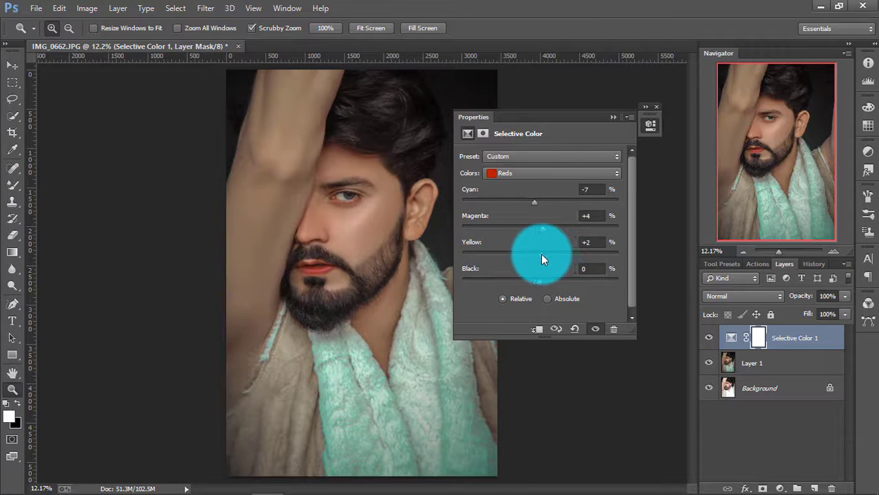
- Set the Yellow amount of the Yellows in the Selective Color adjustment to +23%
left_click_drag(536, 173, 552, 205)
left_click(536, 196)
left_click_drag(540, 229, 520, 236)
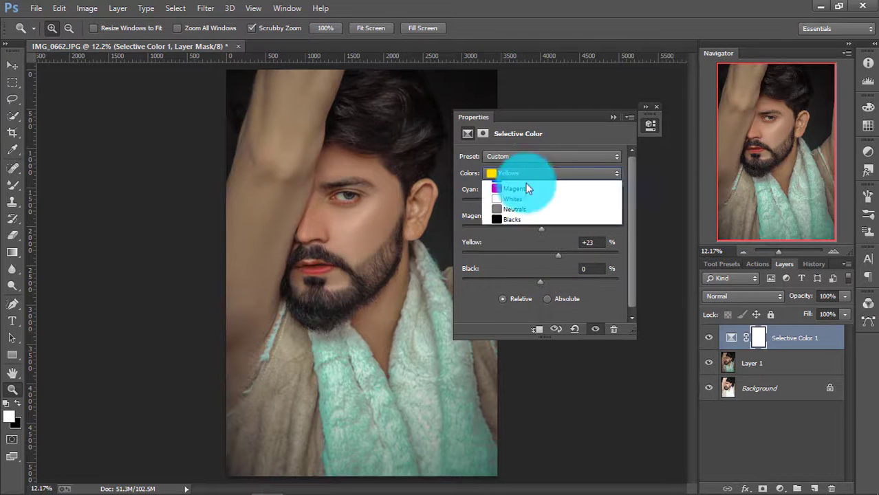
- Adjust the Whites in the Selective Color layer to Cyan -100%, Magenta -2% and Yellow +64%
left_click(517, 257)
left_click(541, 174)
left_click(520, 241)
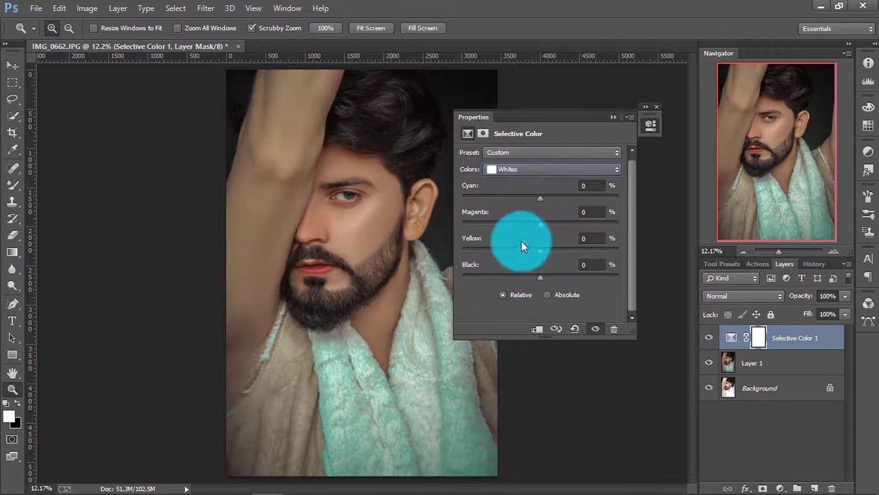
left_click_drag(540, 199, 447, 212)
left_click_drag(540, 225, 617, 255)
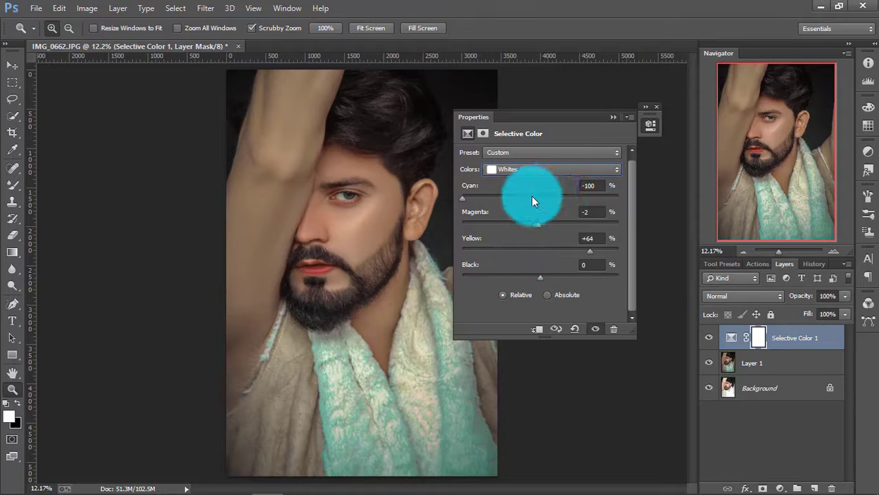
- Set the Yellow amount of the Blacks to -3%, leaving Cyan at 0, and collapse the Selective Color properties
left_click(532, 172)
left_click(535, 235)
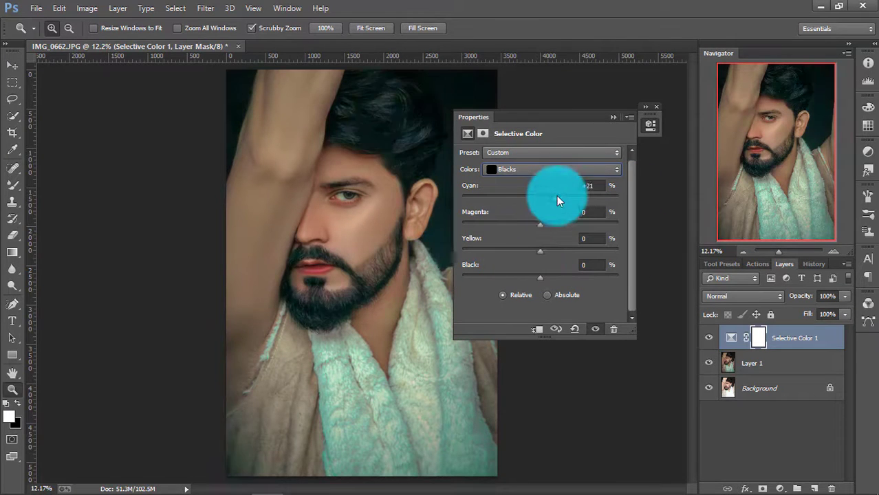
left_click_drag(540, 224, 537, 246)
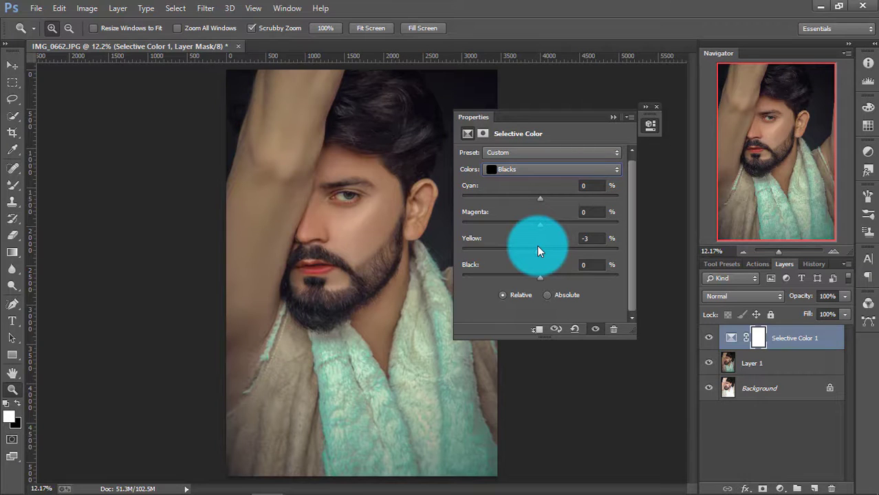
left_click(612, 117)
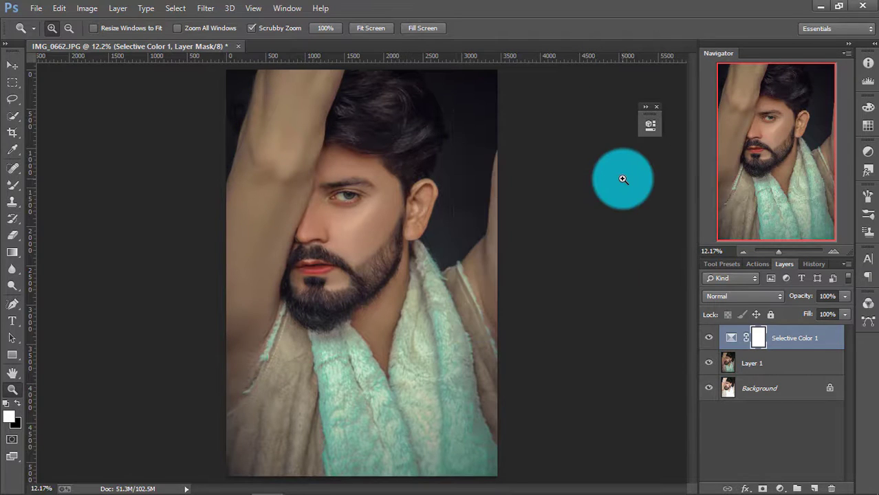